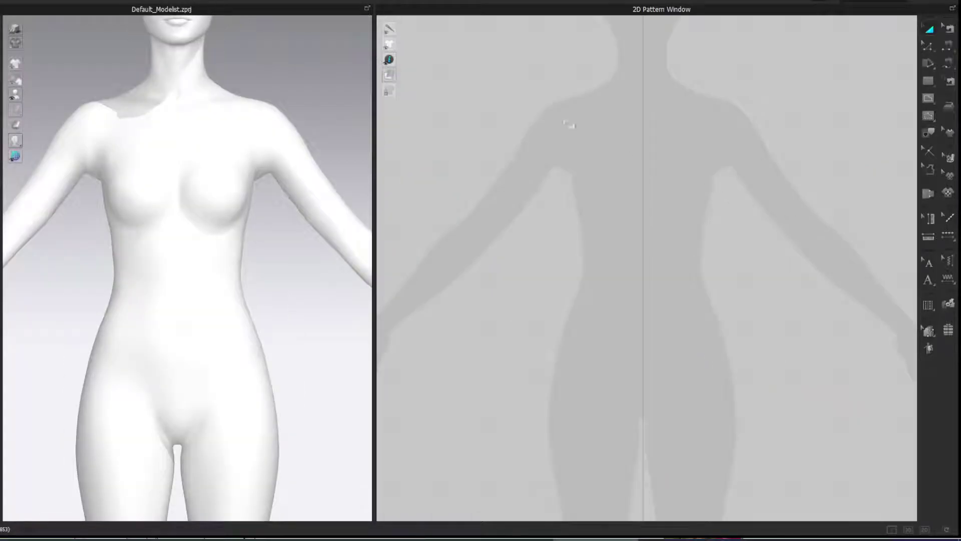
- Draw a rectangular pattern about 69.3 cm wide and 71 cm high over the avatar's torso silhouette
key(s)
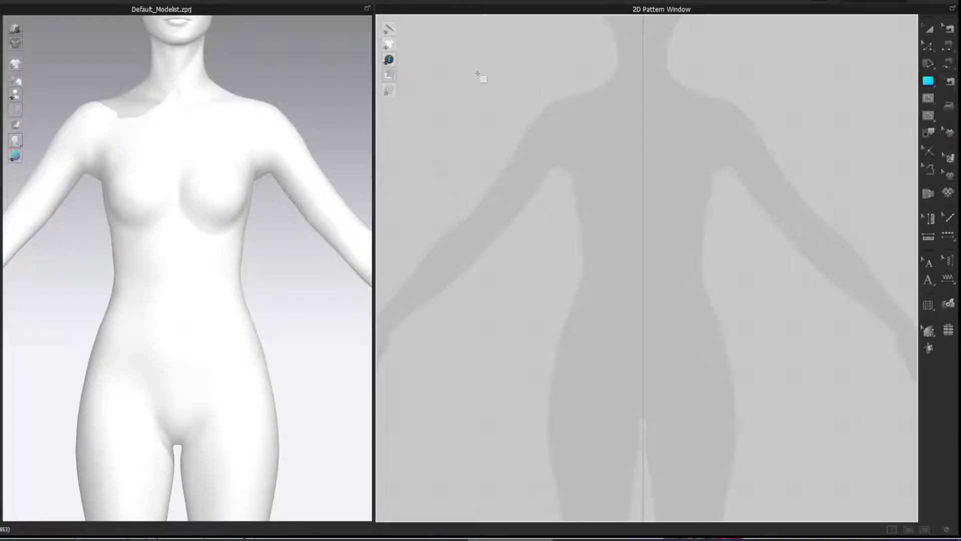
drag(471, 73, 827, 437)
- Split the rectangle's left edge 1.5 cm below its upper corner
key(z)
click(740, 65)
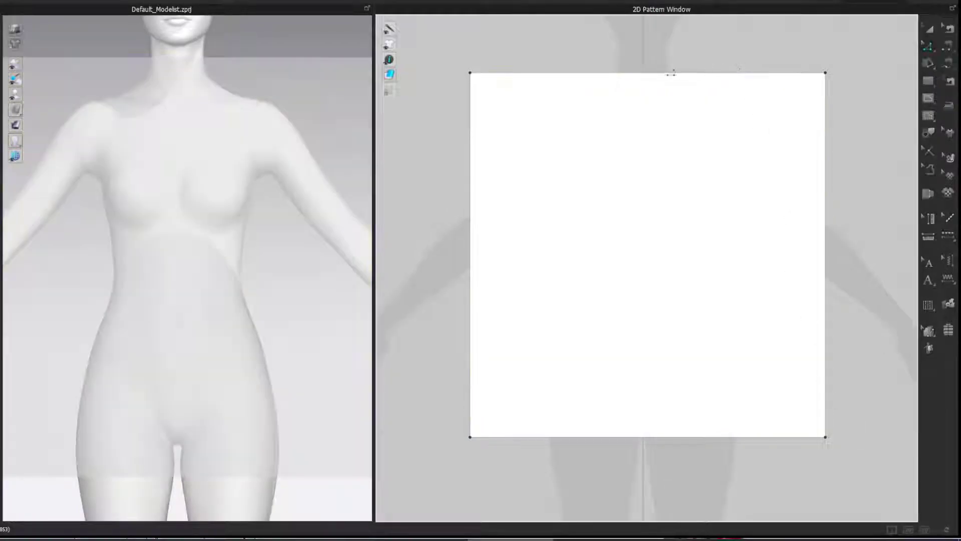
right_click(472, 80)
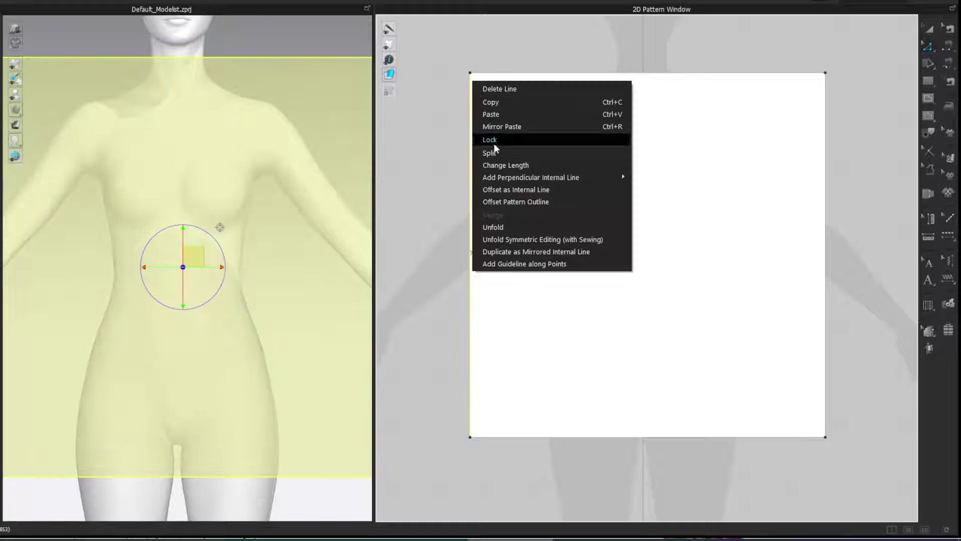
click(500, 148)
text(1.5)
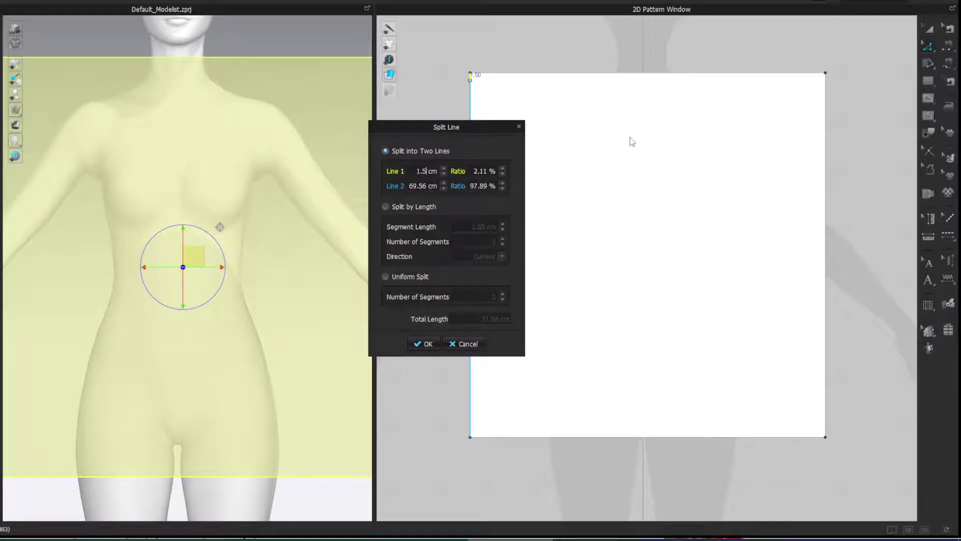
click(421, 344)
click(528, 56)
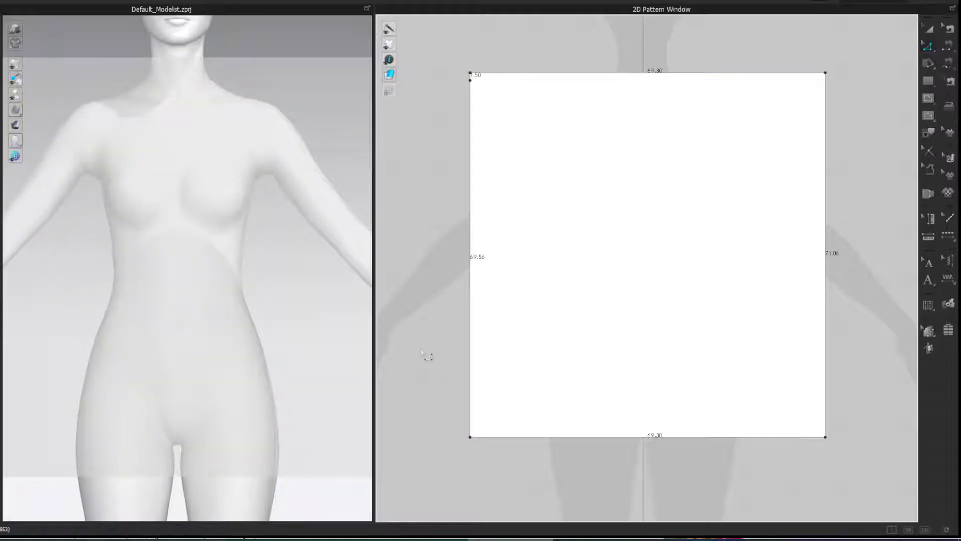
- Check the armscye depth in the size chart, and split the lower part of the left edge 20.2 cm below the existing split point
key(alt+Tab)
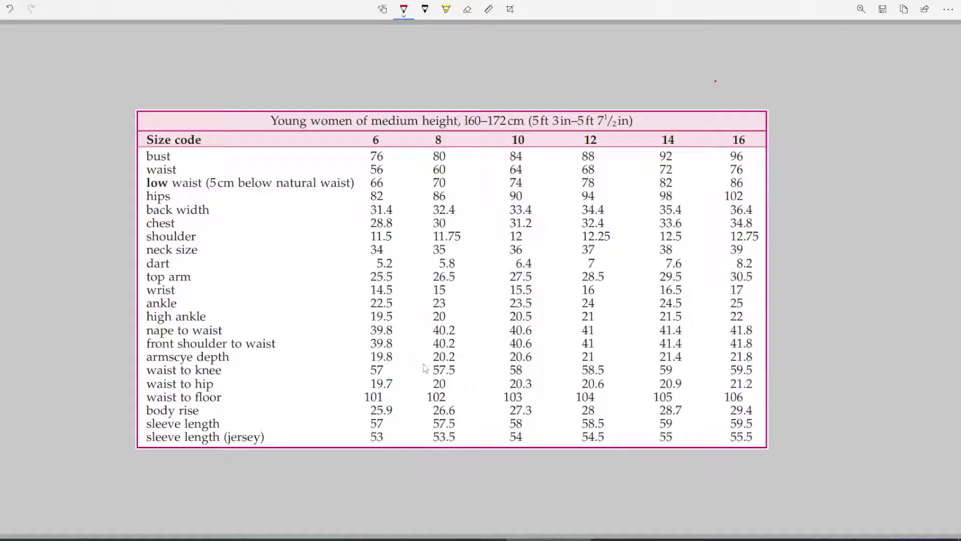
key(alt+Tab)
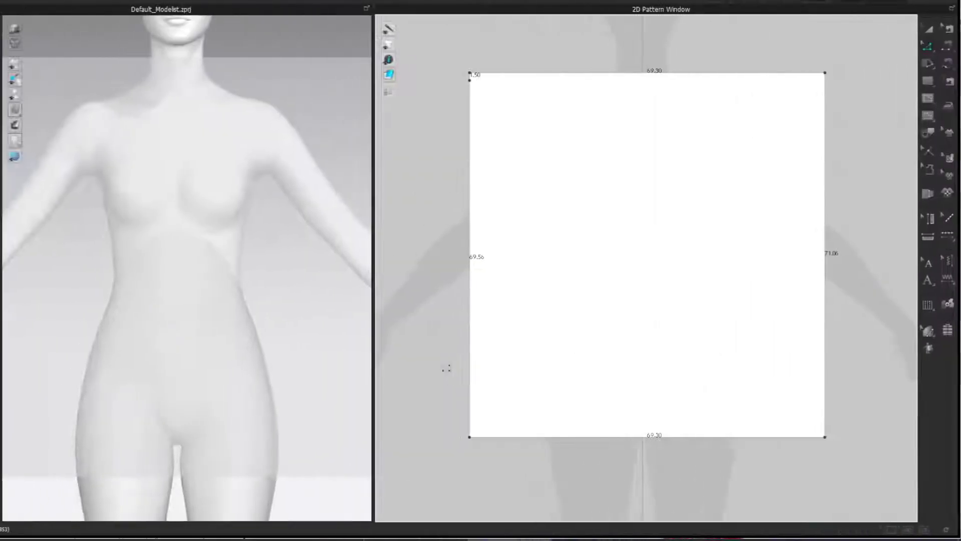
right_click(473, 109)
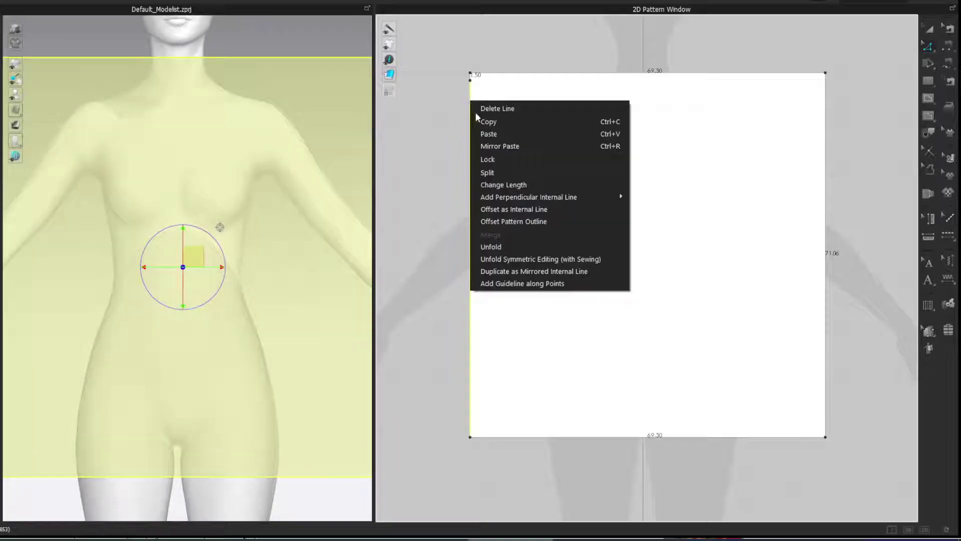
click(502, 177)
text(20.2)
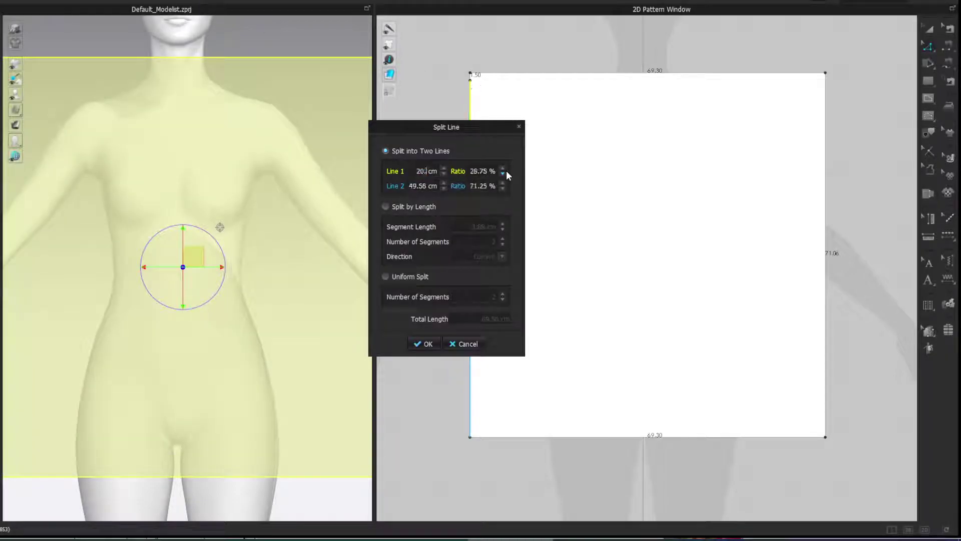
click(425, 344)
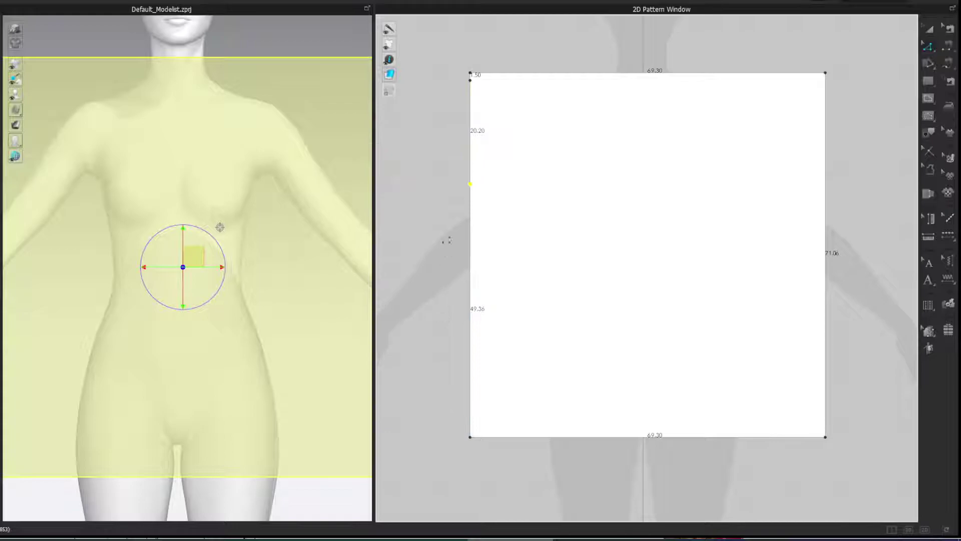
- Move the new armscye depth point 0.5 cm down along the left edge
drag(470, 184, 471, 198)
right_click(471, 197)
text(0.5)
key(Return)
- Draw a horizontal internal line from the armscye depth point across to the pattern's right edge
click(471, 187)
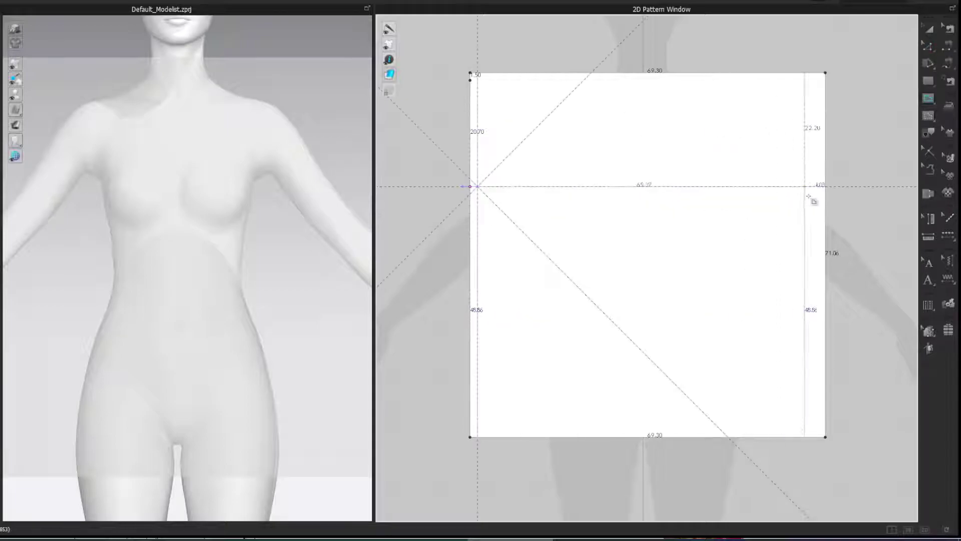
double_click(825, 186)
key(z)
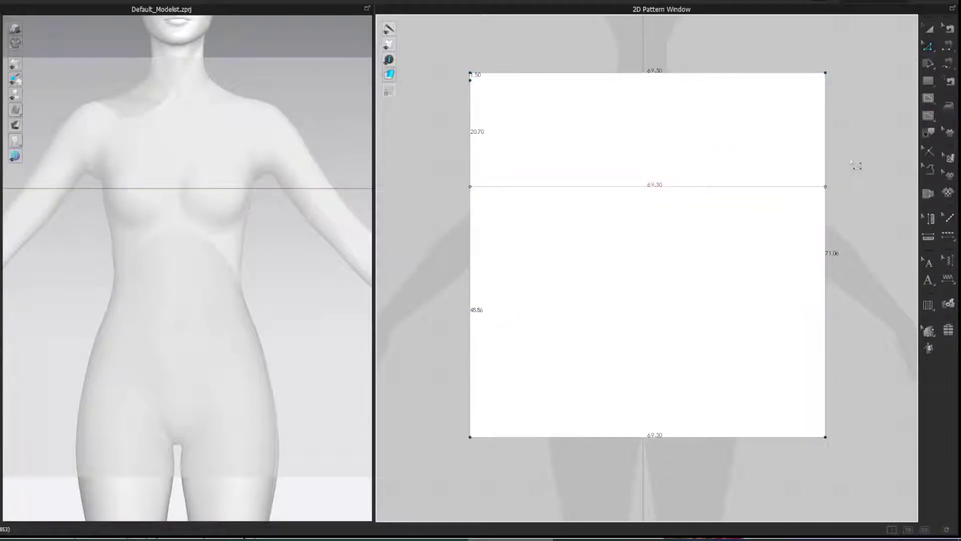
click(783, 234)
- Show the avatar's measurement lines and check the bust circumference
click(433, 348)
click(1, 333)
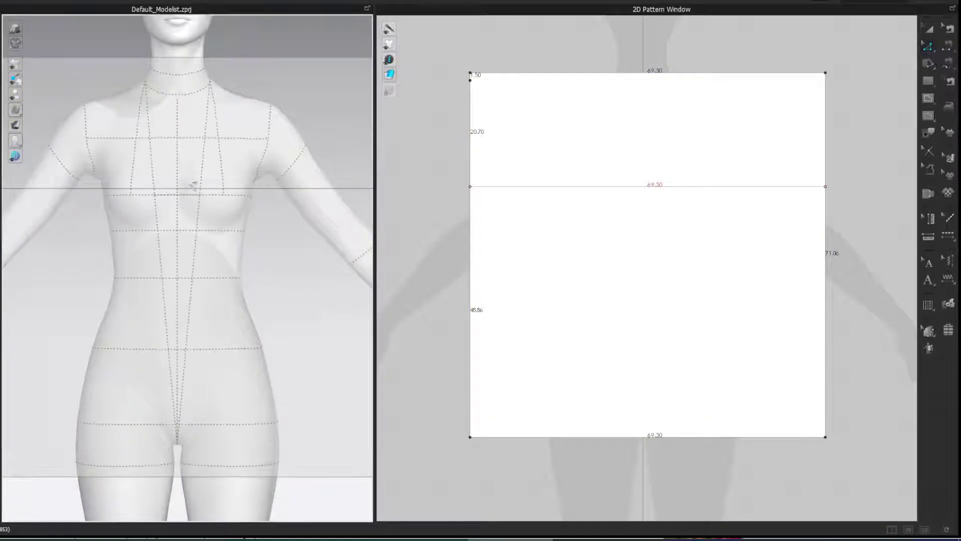
click(216, 196)
- Calculate half the bust circumference plus 5 in Calculator, using 80.64 ÷ 2 + 5
drag(918, 254, 414, 222)
text(80.64 ÷ )
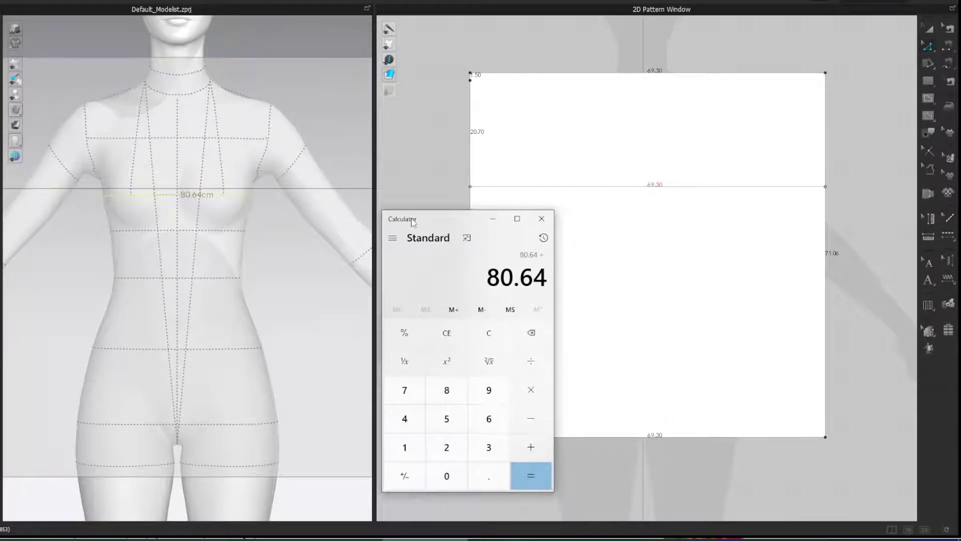
text(2)
key(Return)
text(5)
key(Return)
drag(428, 221, 960, 196)
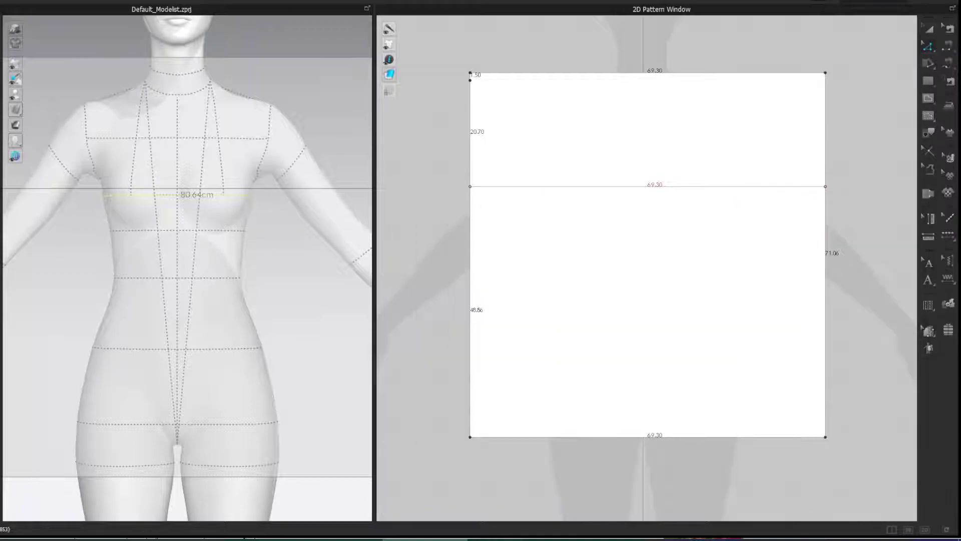
- Split the horizontal internal line 45.32 cm from its left end
right_click(513, 186)
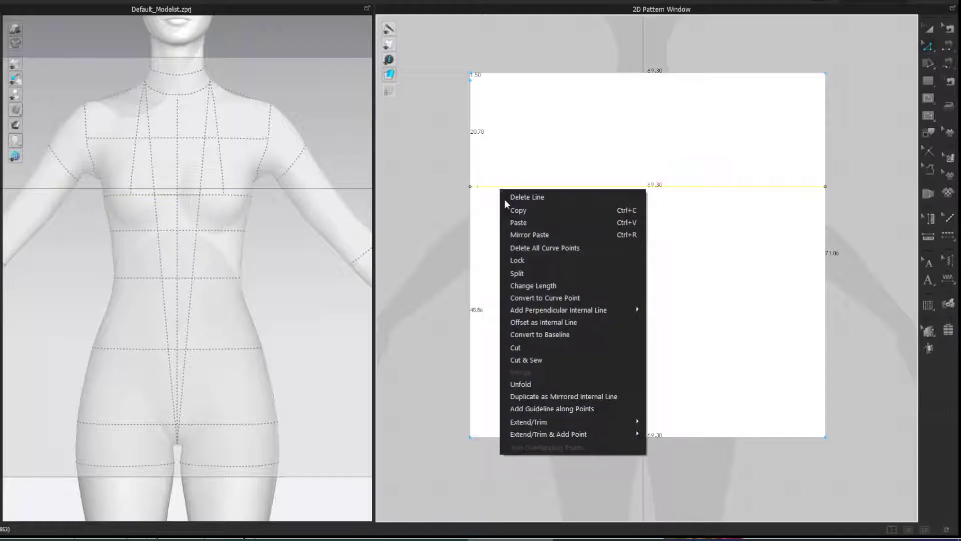
click(516, 273)
text(45.32)
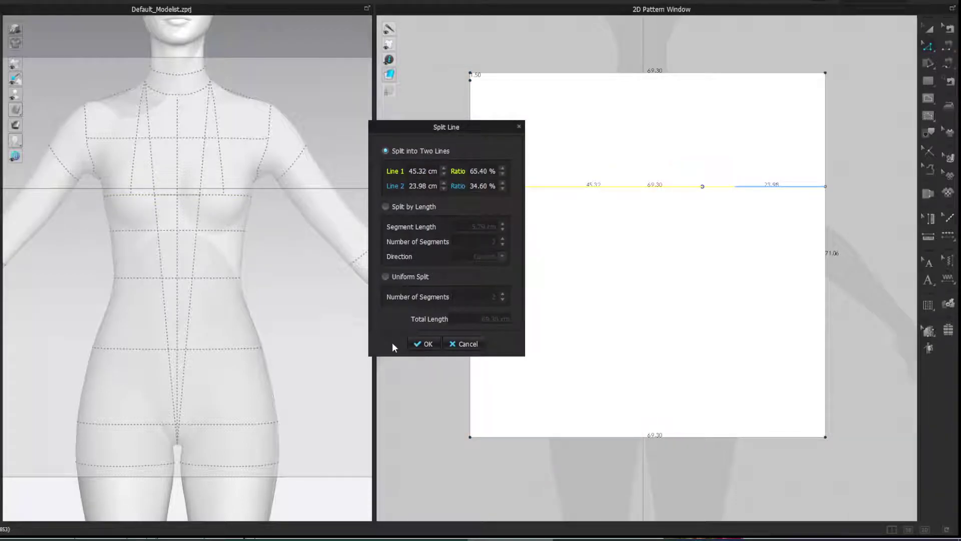
click(423, 344)
- Draw a vertical internal line through the split point, from the pattern's upper edge to its lower edge
click(701, 78)
click(701, 437)
click(703, 72)
click(703, 437)
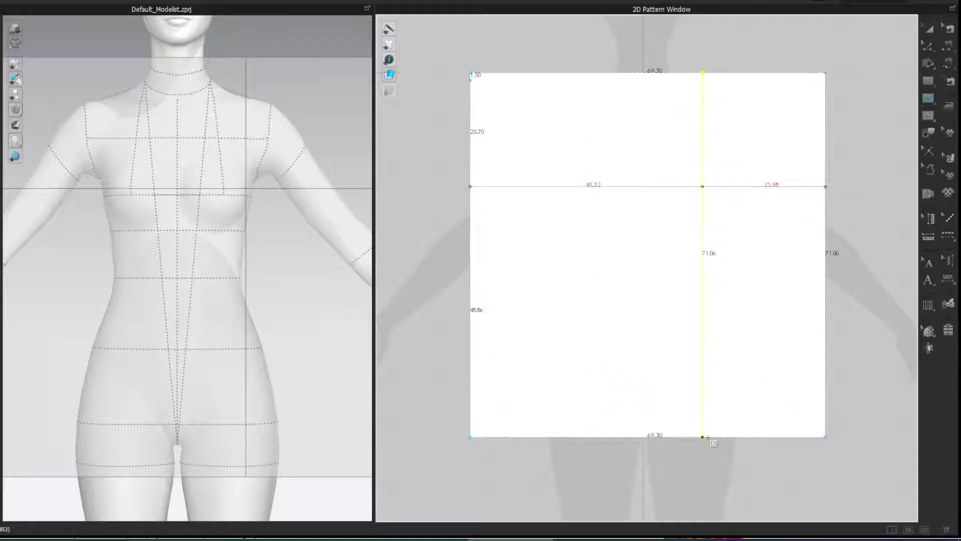
- Cut the pattern along the vertical internal line and delete the surplus piece on the right
right_click(703, 302)
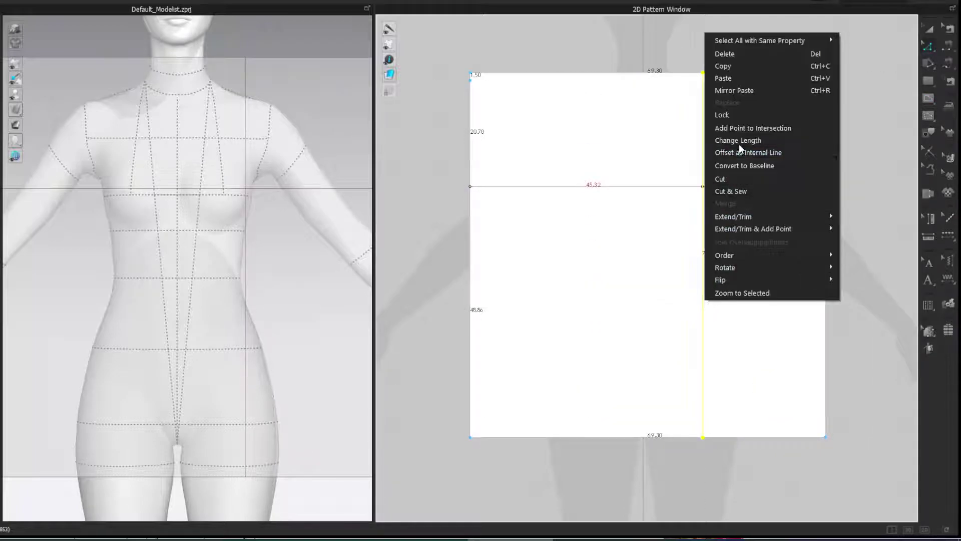
click(735, 180)
key(a)
click(733, 130)
key(Delete)
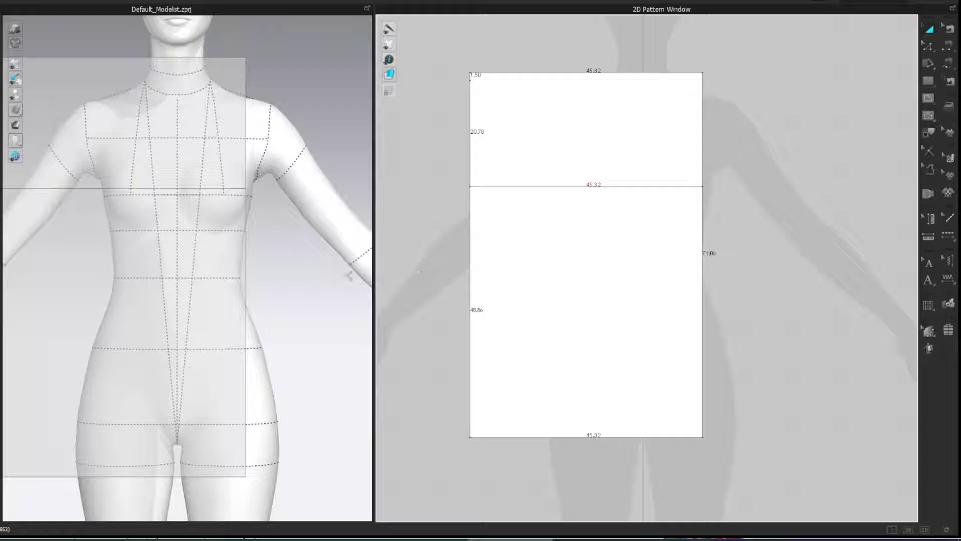
- Check the nape-to-waist length along the centre of the avatar's back
click(335, 289)
key(alt+2)
click(181, 52)
right_drag(158, 58, 384, 66)
click(290, 44)
key(shift+f)
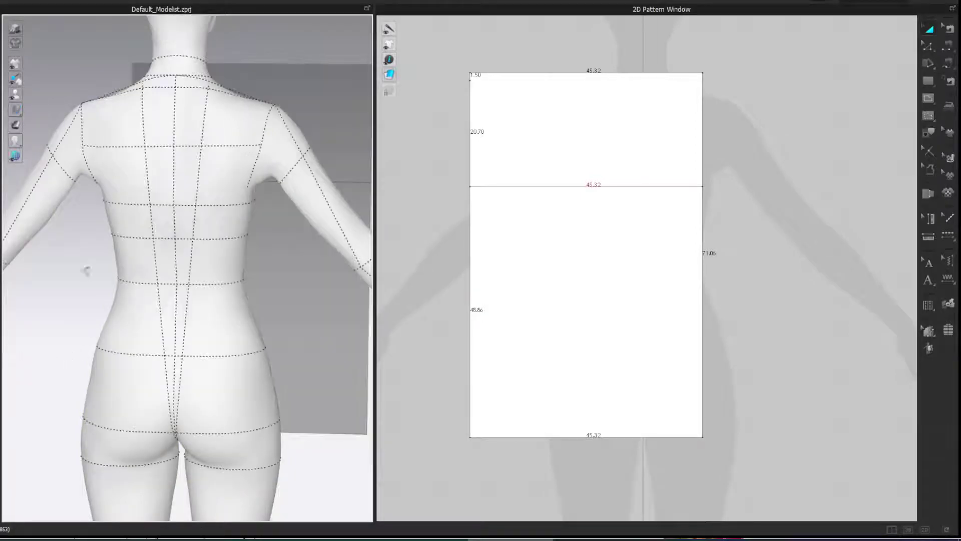
click(176, 136)
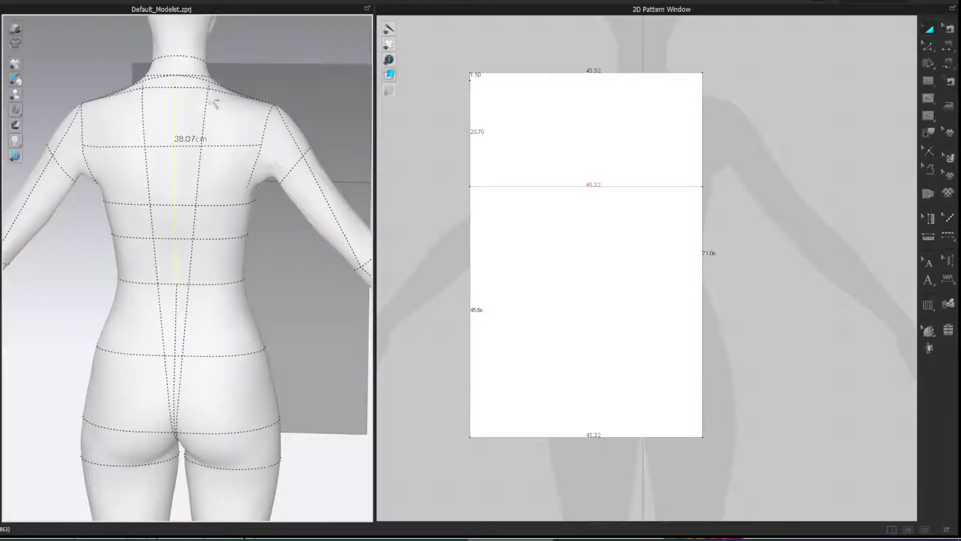
- Split the pattern's left edge 38.07 cm below the point near the upper corner to mark the waist
click(490, 38)
key(z)
click(471, 101)
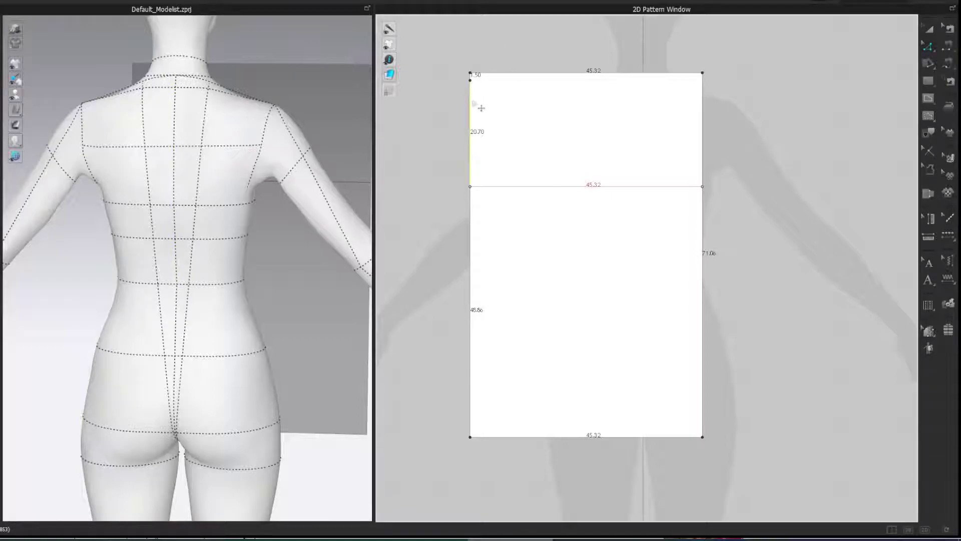
right_click(471, 104)
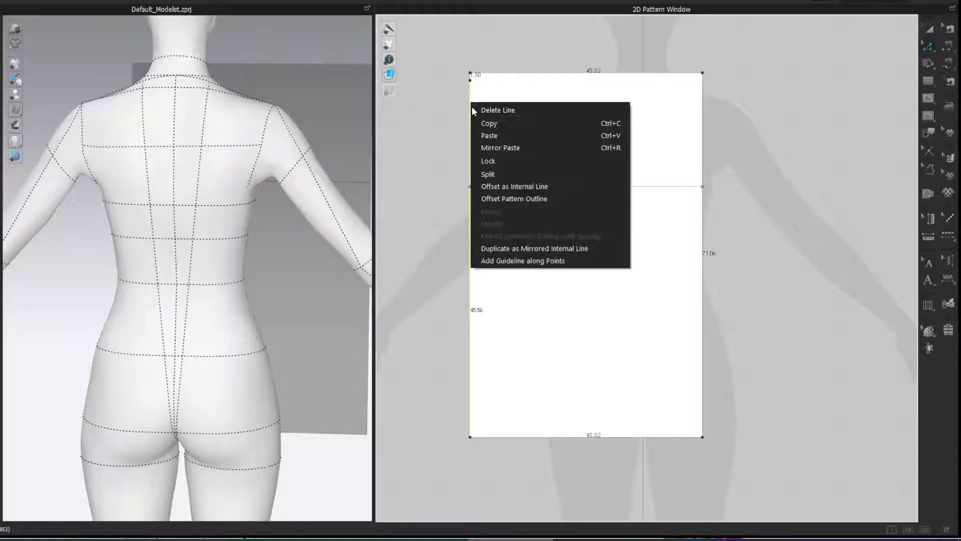
click(485, 174)
drag(430, 122, 314, 122)
text(38.07)
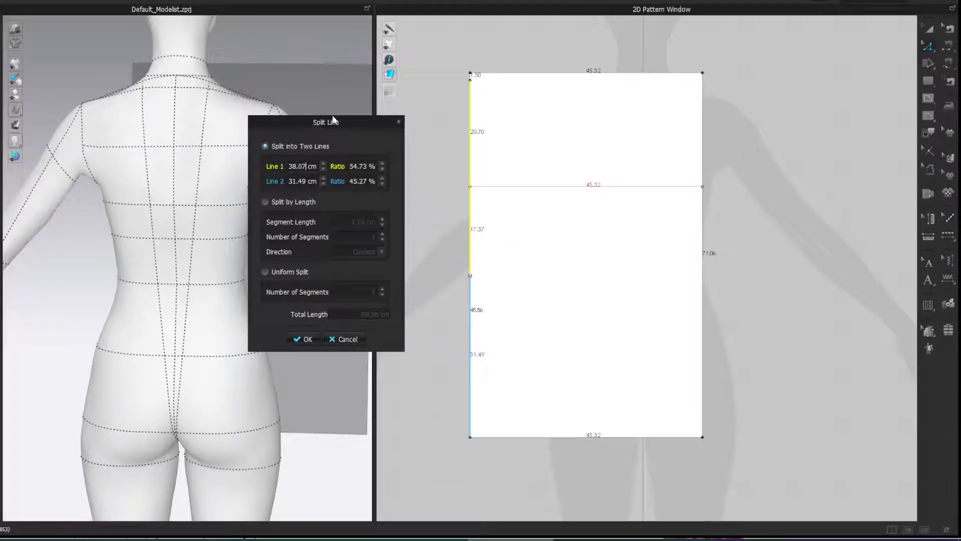
click(305, 339)
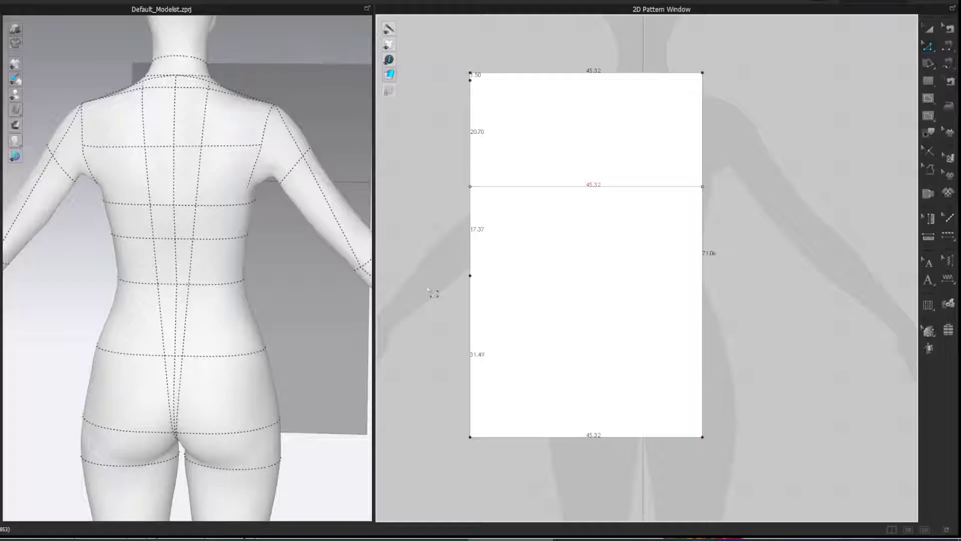
- Draw a horizontal waist line from the new split point across to the pattern's right edge
key(g)
click(470, 276)
click(701, 275)
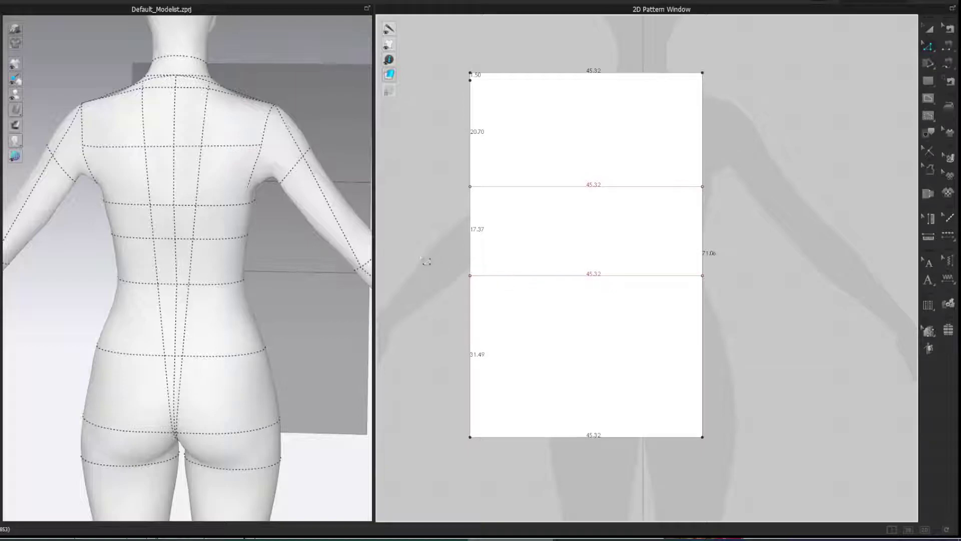
- Measure from the waist line down to the hip line on the avatar's back
click(214, 284)
click(204, 429)
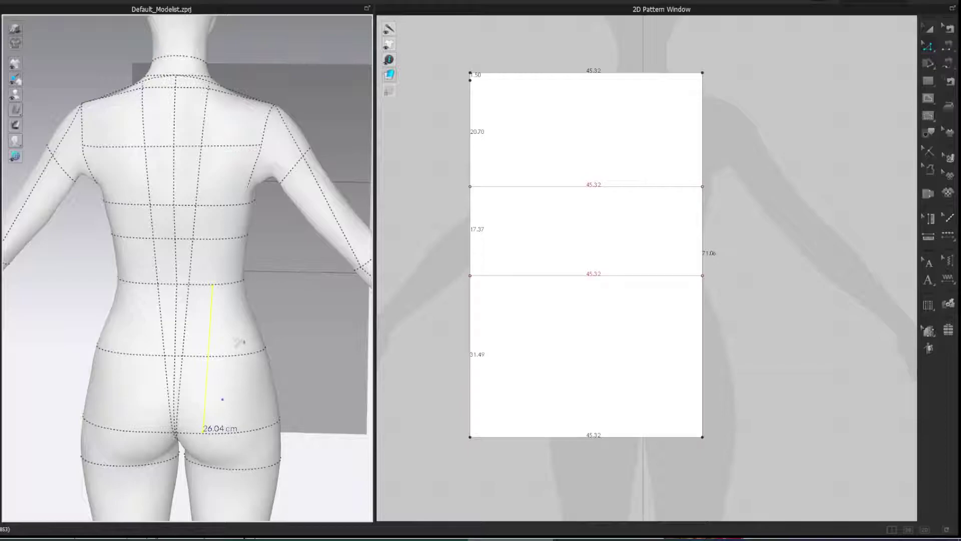
- Set the left edge below the waist to 26.04 cm, changing it at the lower end, and raise the lower right corner level with it
right_click(471, 297)
click(488, 378)
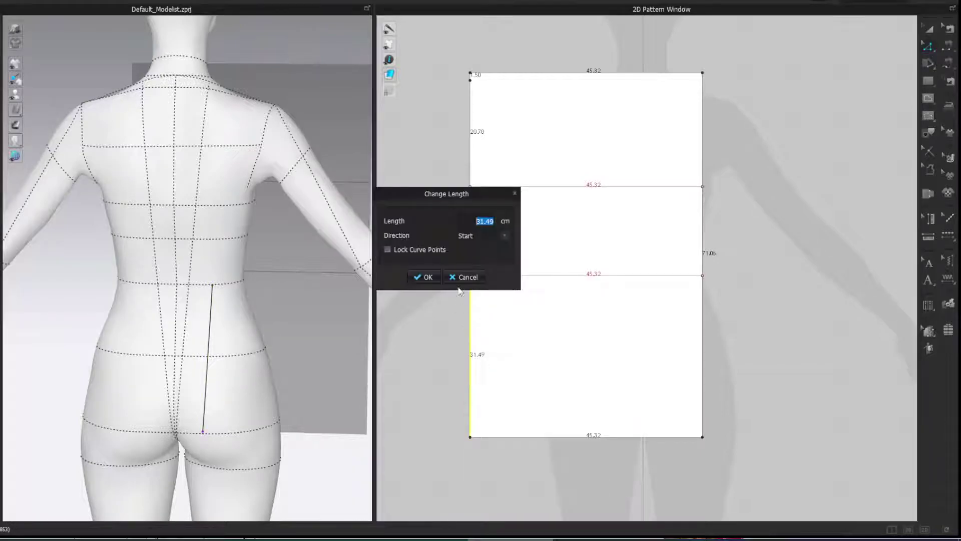
drag(475, 199, 387, 189)
click(377, 247)
text(26.04)
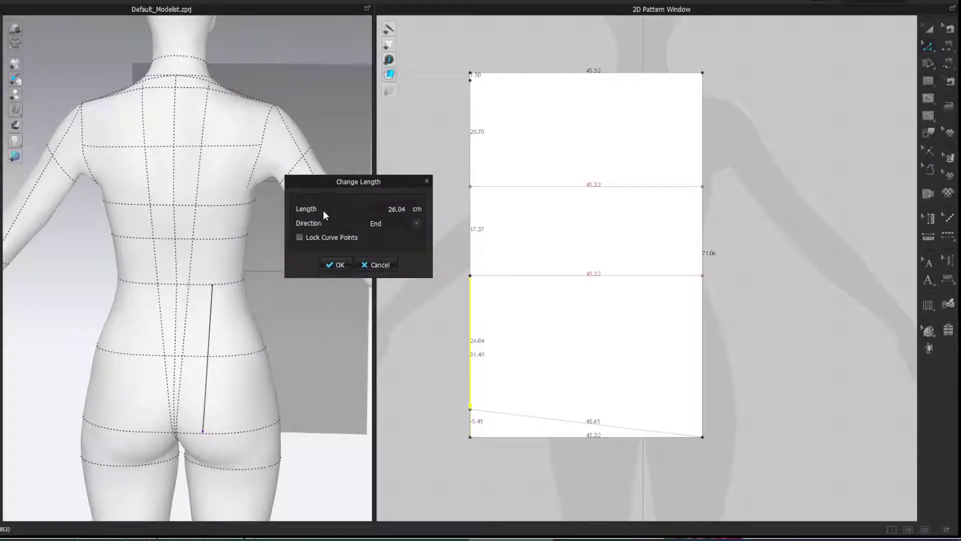
click(338, 264)
drag(703, 437, 703, 410)
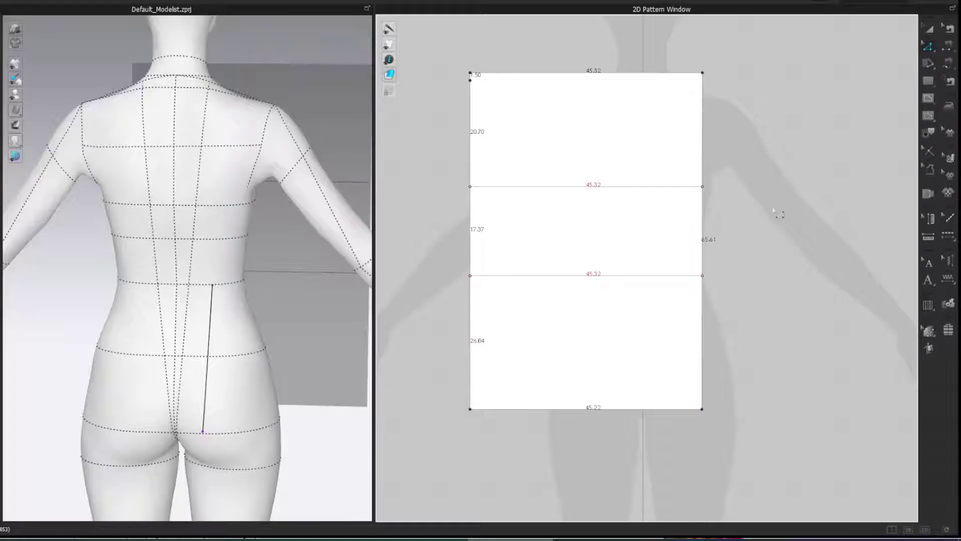
- Check the avatar's neck base circumference and calculate one fifth of it minus 0.2 in Calculator, using 35.56 ÷ 5 − 0.2
right_drag(250, 75, 177, 199)
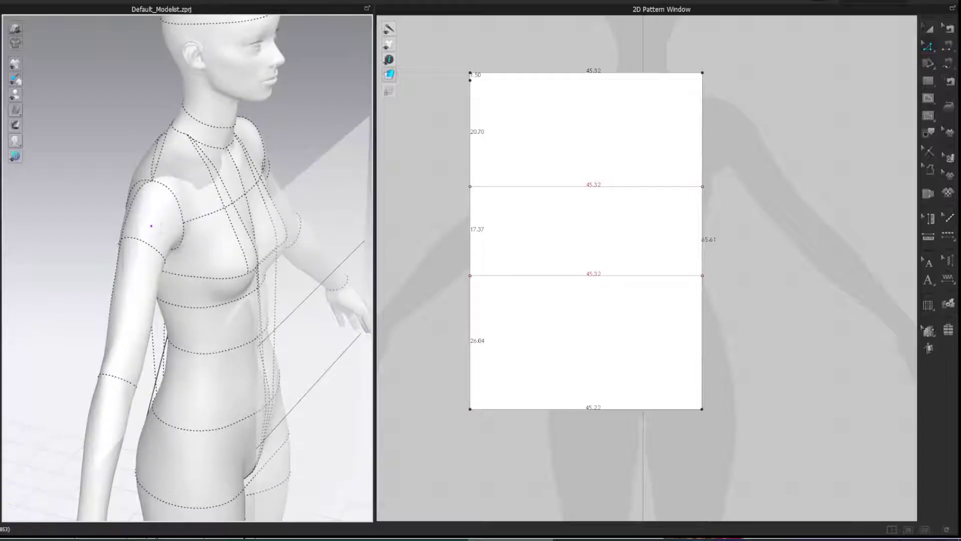
click(215, 150)
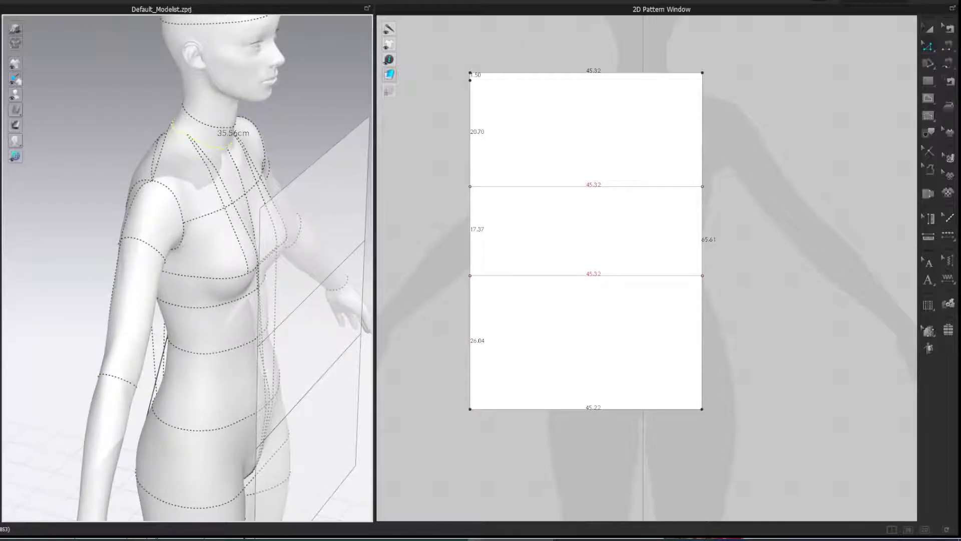
drag(864, 250, 441, 223)
key(Escape)
text(35.56/5)
key(Return)
text(- )
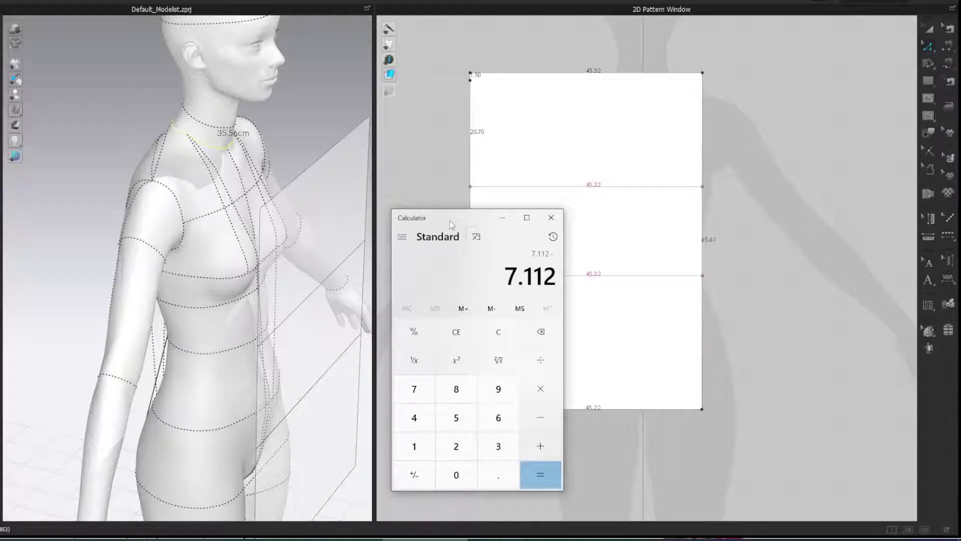
text(0.2)
key(Return)
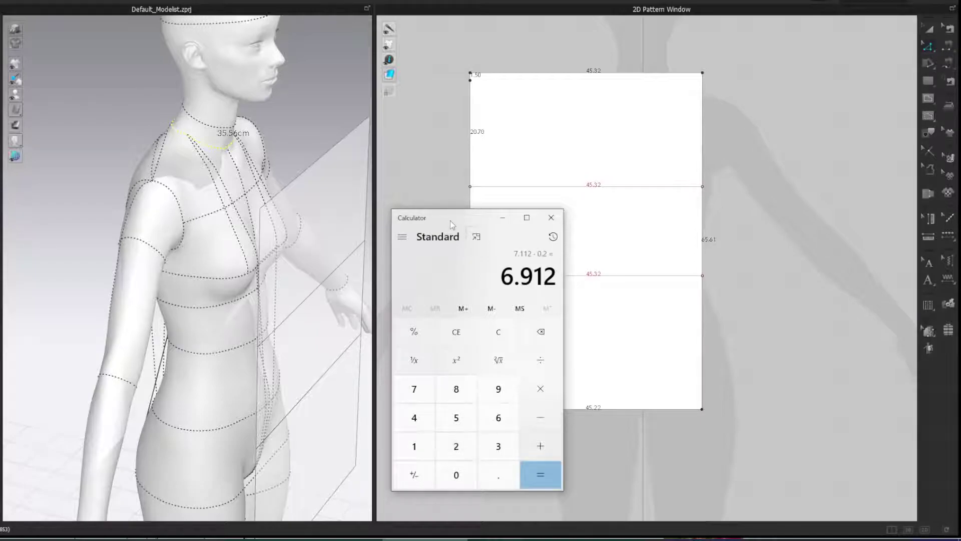
- Split the pattern's top edge 6.91 cm from the upper left corner
drag(449, 221, 960, 253)
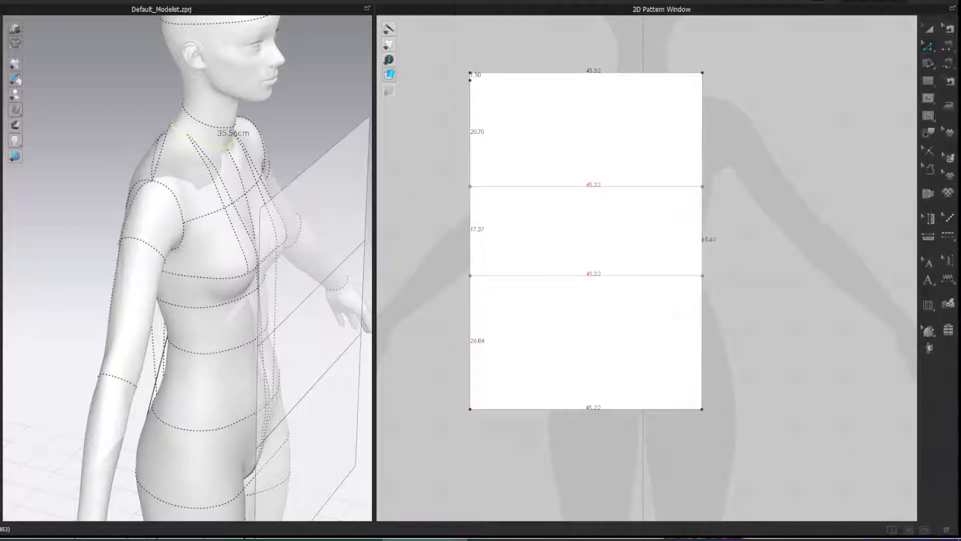
click(457, 61)
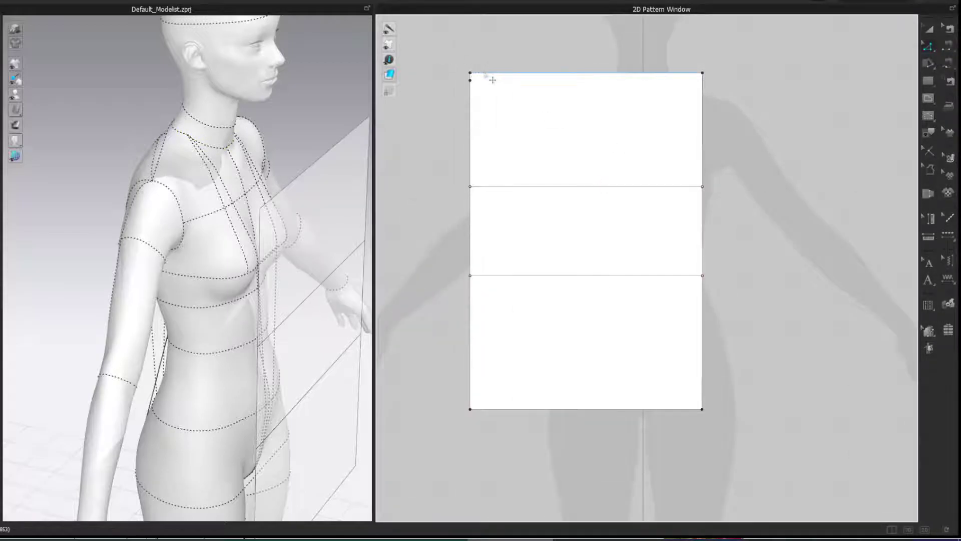
right_click(483, 73)
click(500, 145)
text(6.91)
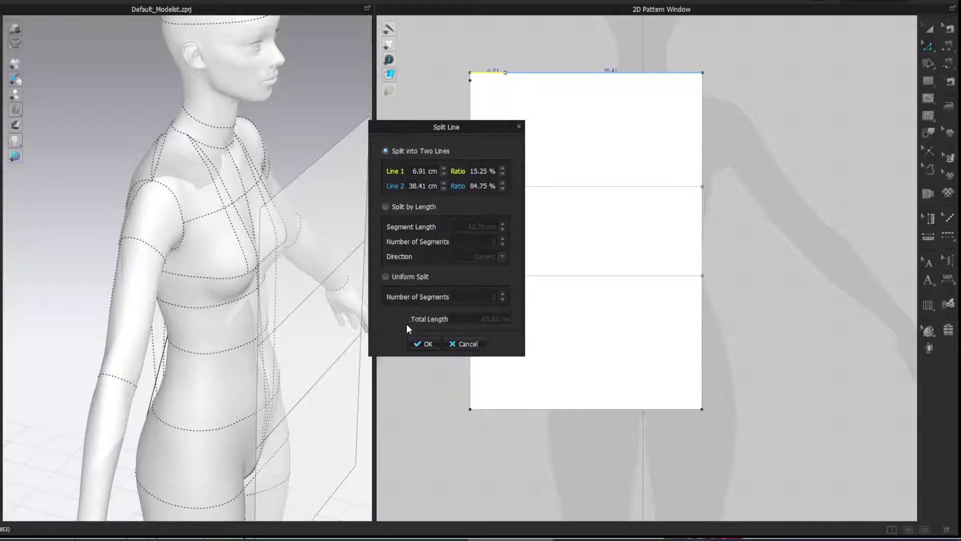
click(416, 344)
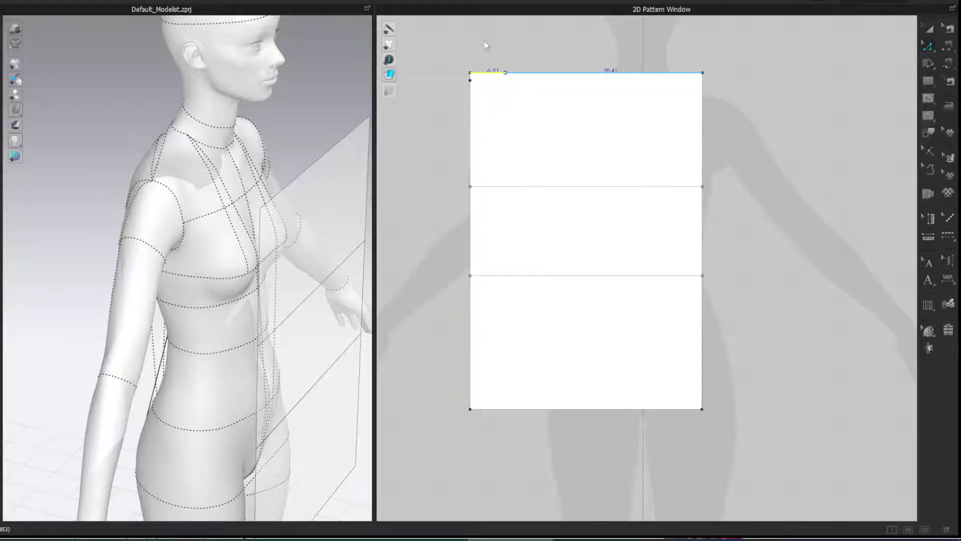
- Draw an internal line from the point 1.5 cm below the corner to the top edge's split point and curve it into a back neckline
scroll(488, 43, up, 4)
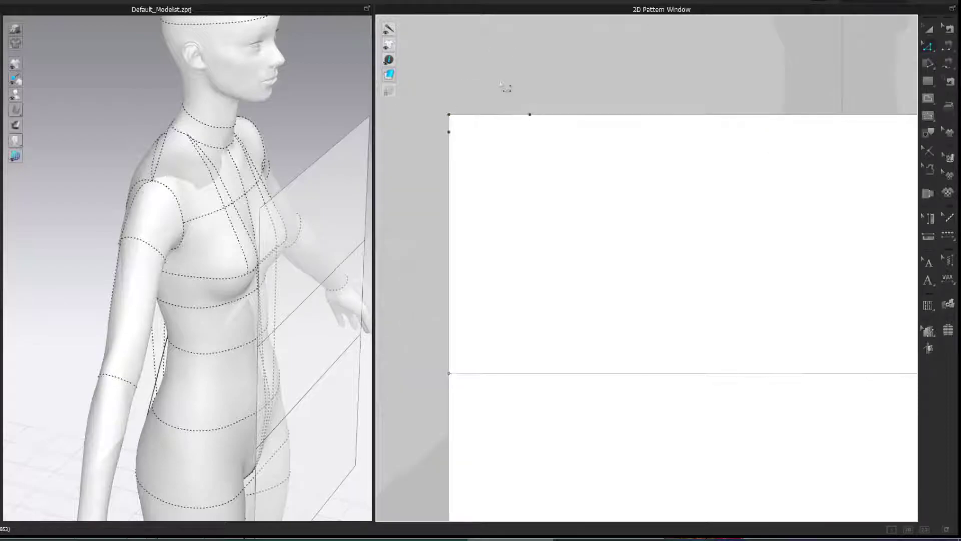
click(456, 131)
double_click(530, 116)
key(c)
drag(491, 123, 524, 135)
key(z)
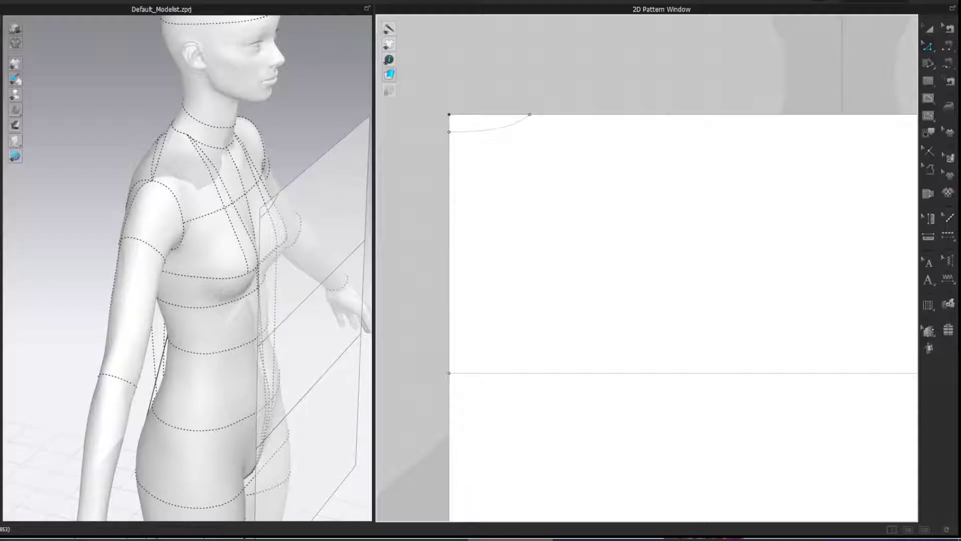
- Calculate the shoulder drop in Calculator, using 20.2 ÷ 5 − 0.7
click(426, 539)
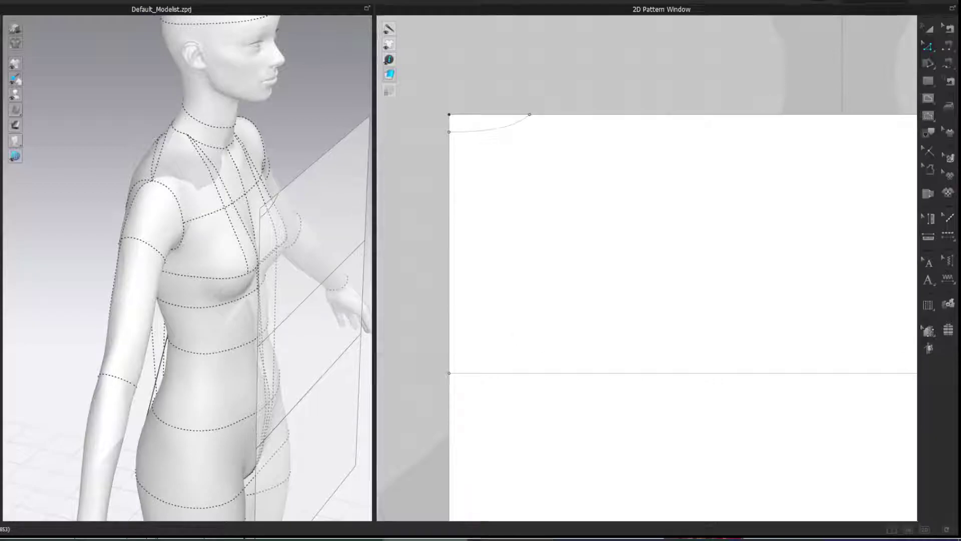
drag(646, 188, 594, 207)
key(Escape)
text(20.2/5)
key(Return)
text(- 0.7)
key(Return)
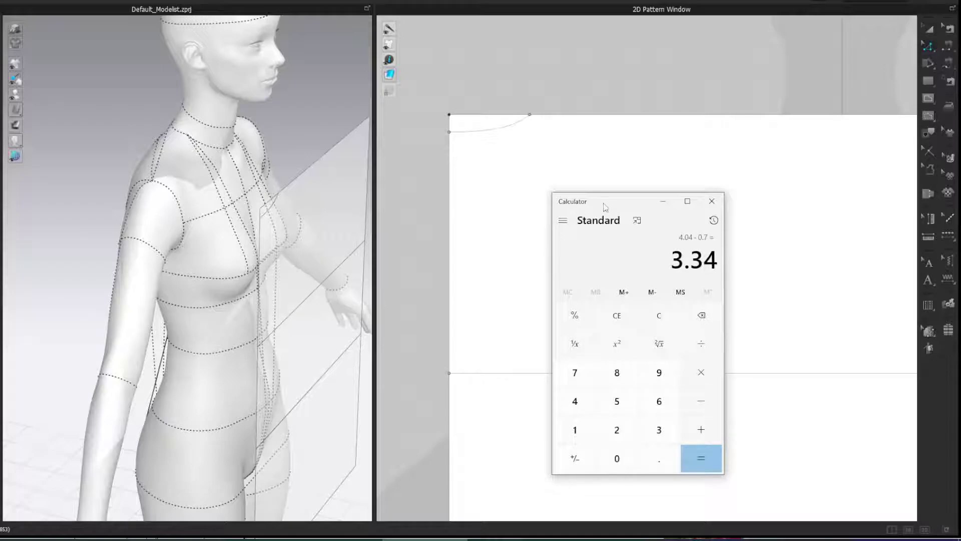
- Split the pattern's left edge 3.34 cm below the lower end of the neckline
drag(604, 204, 960, 204)
right_click(450, 145)
click(464, 218)
text(3.34)
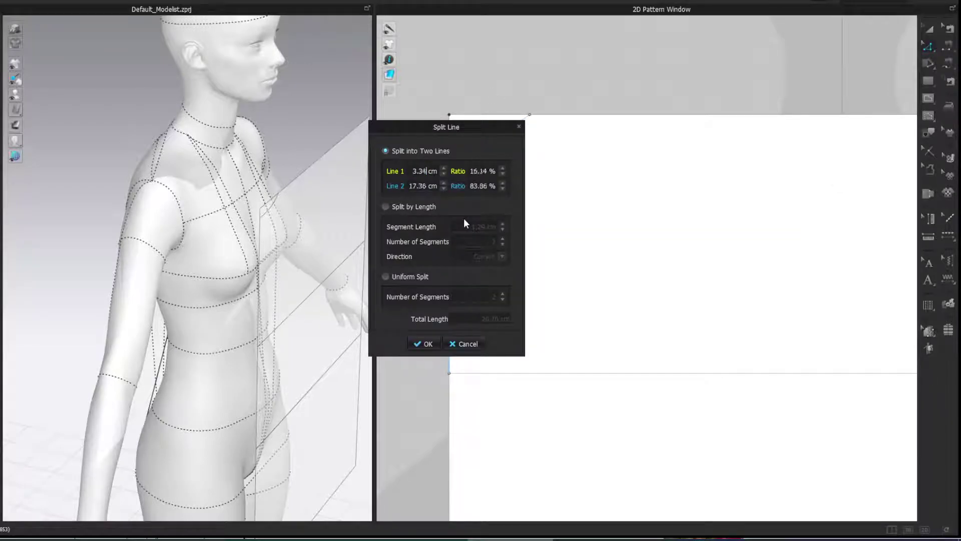
click(424, 343)
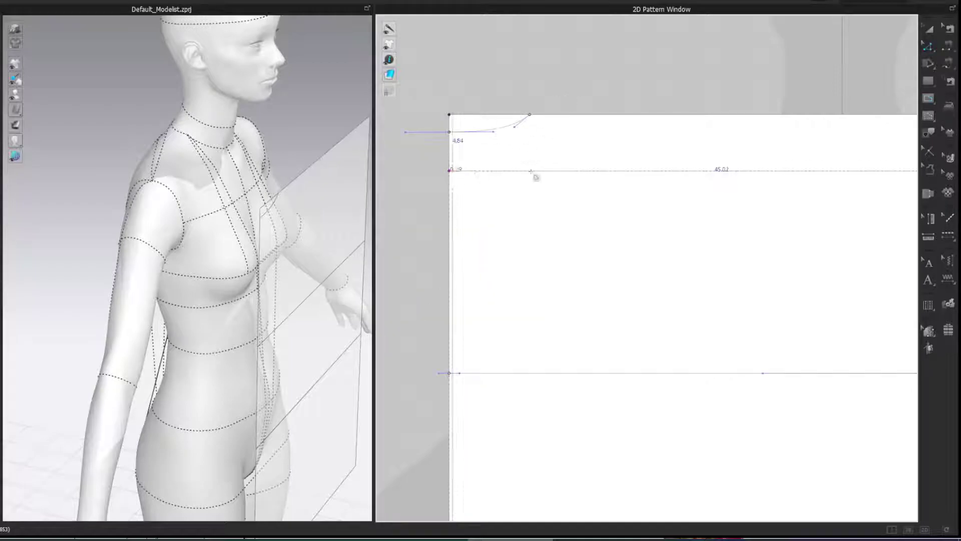
- Draw a horizontal shoulder guide line about 34 cm long from the new split point into the pattern
shift+double_click(846, 179)
scroll(792, 74, down, 3)
scroll(792, 75, down, 2)
middle_drag(777, 71, 622, 55)
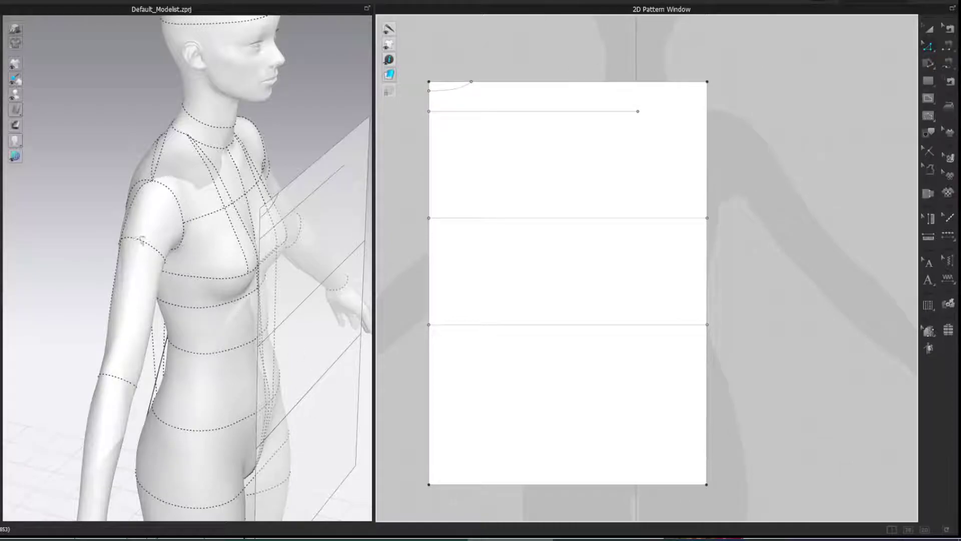
- Measure the avatar's shoulder length from the neck base to the shoulder tip
click(1, 356)
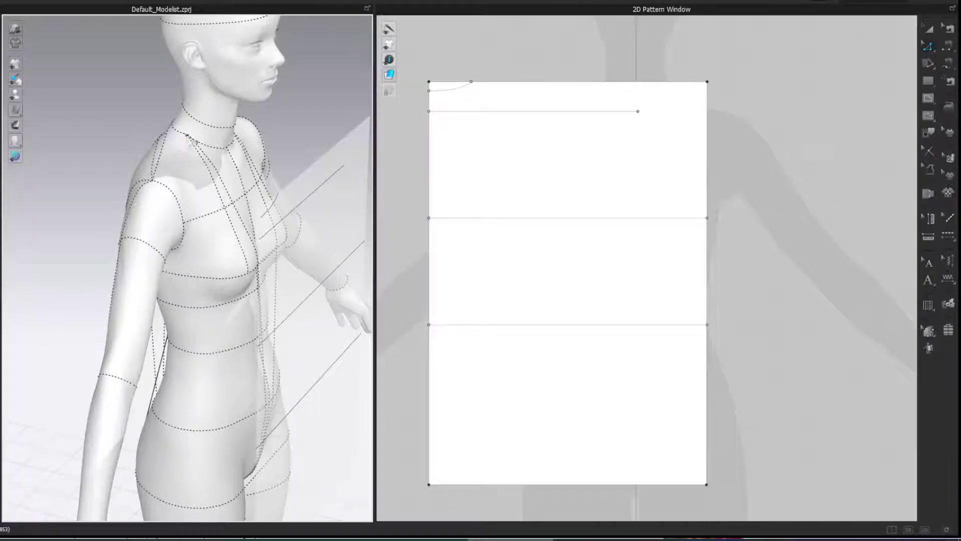
click(186, 134)
double_click(151, 181)
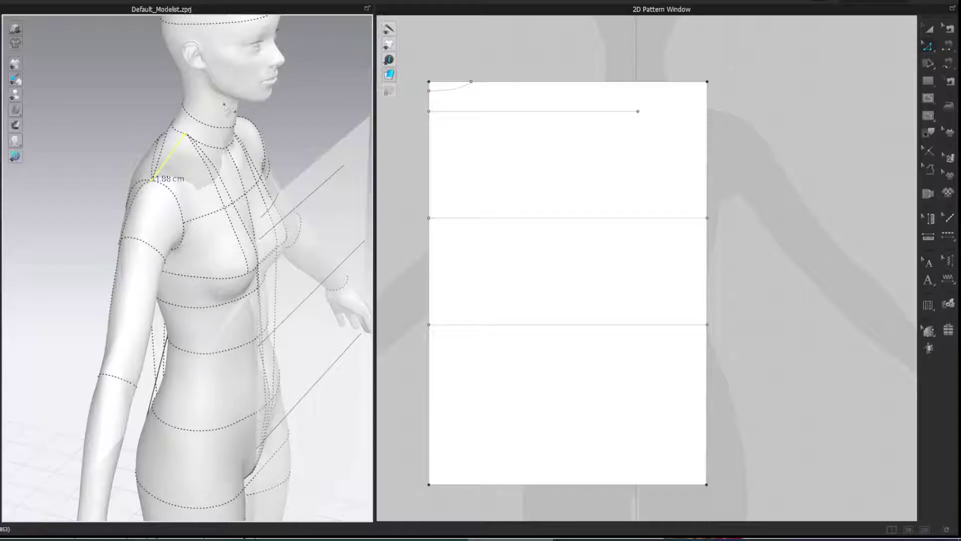
- Draw the back shoulder line, about 12.8 cm long, from the neckline's upper end down to the shoulder guide line
key(g)
click(471, 82)
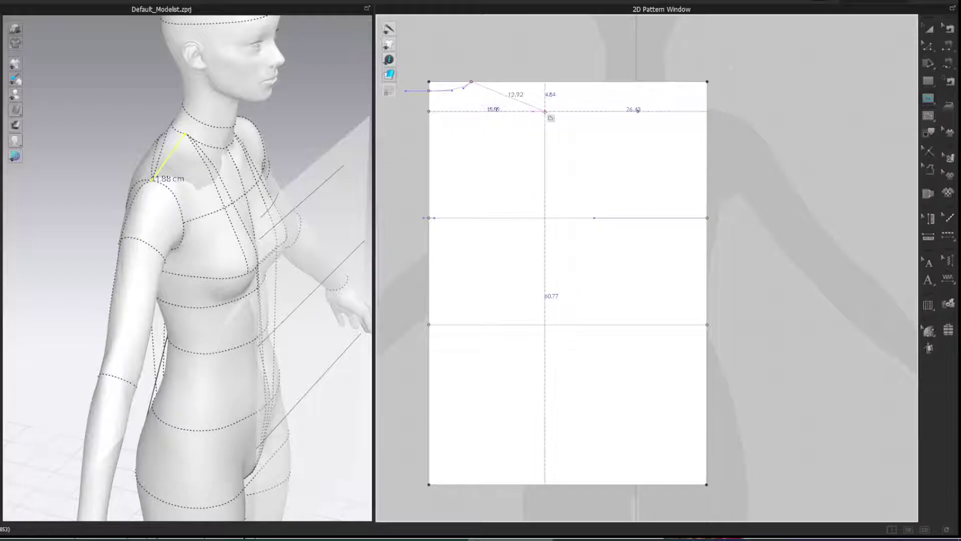
click(545, 111)
key(z)
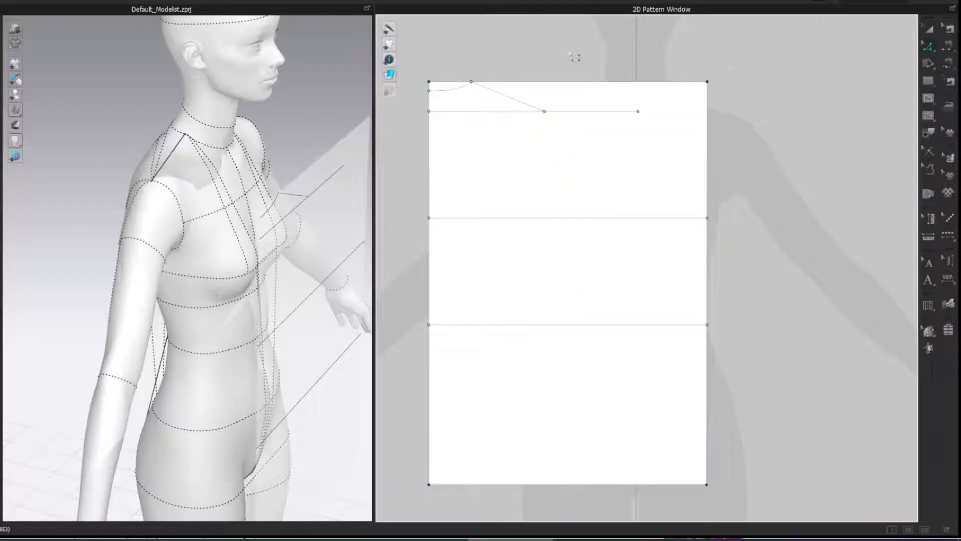
- Split the shoulder line uniformly into two equal segments
scroll(575, 53, up, 2)
middle_drag(576, 53, 745, 61)
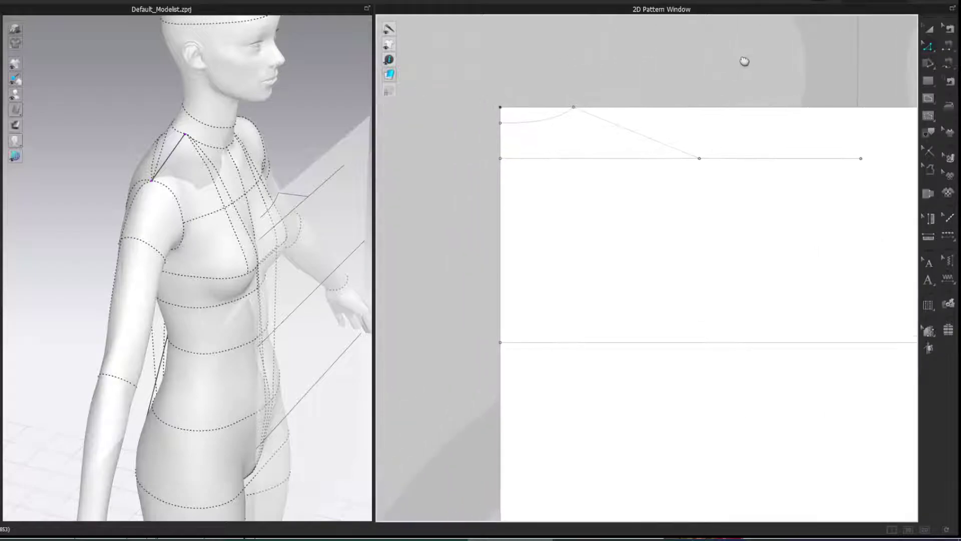
right_click(645, 135)
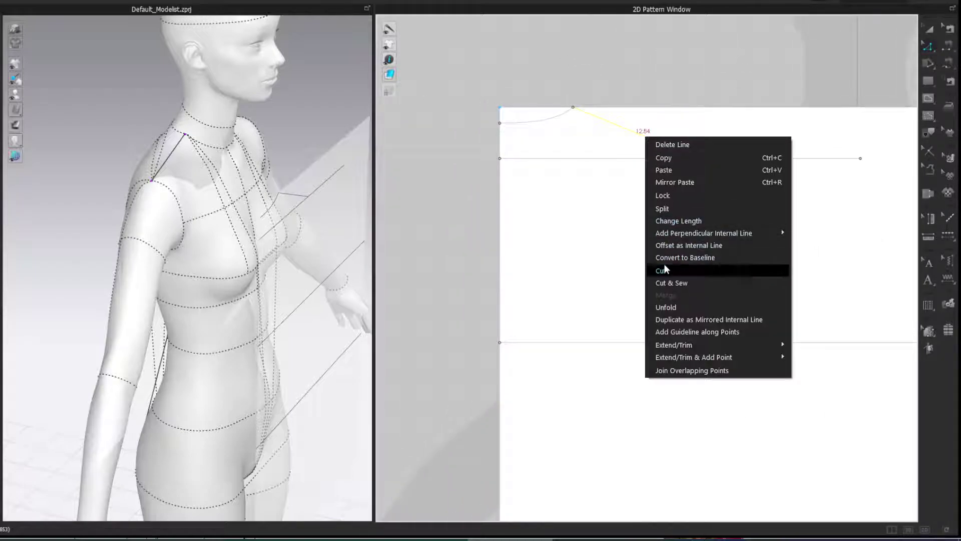
click(664, 208)
click(385, 276)
click(422, 341)
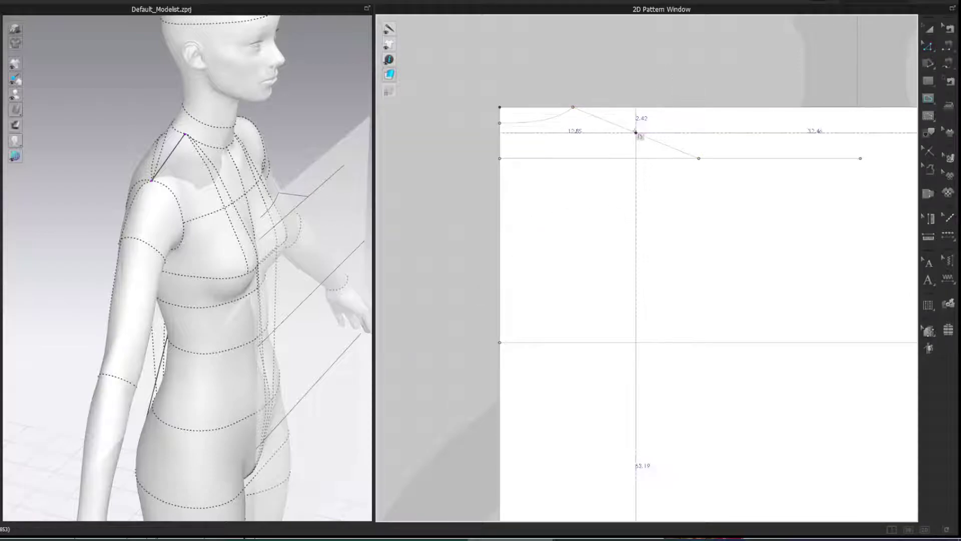
- Draw a 5 cm vertical internal line straight down from the shoulder line's midpoint
click(636, 196)
text(5)
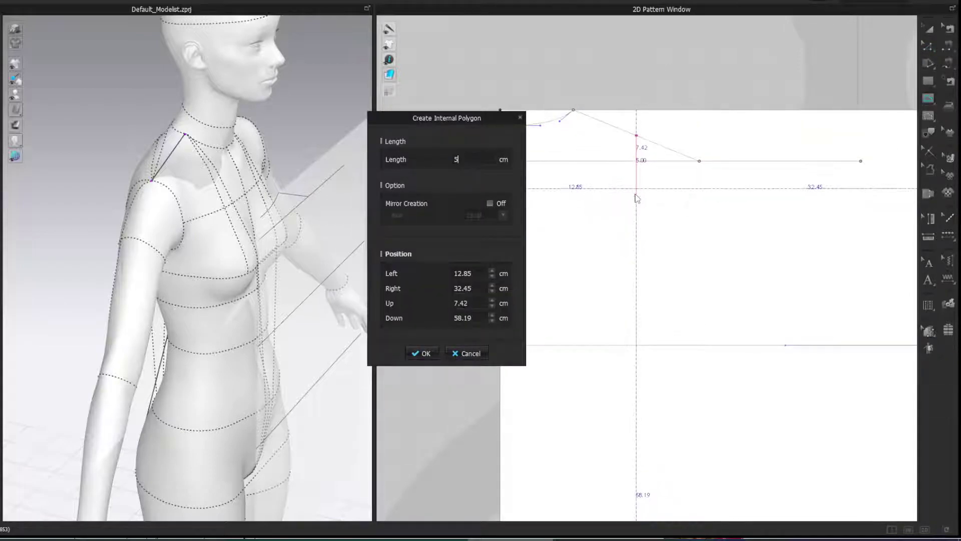
key(Return)
- Add a 1 cm horizontal internal line from the vertical line's lower end toward the centre back
click(431, 190)
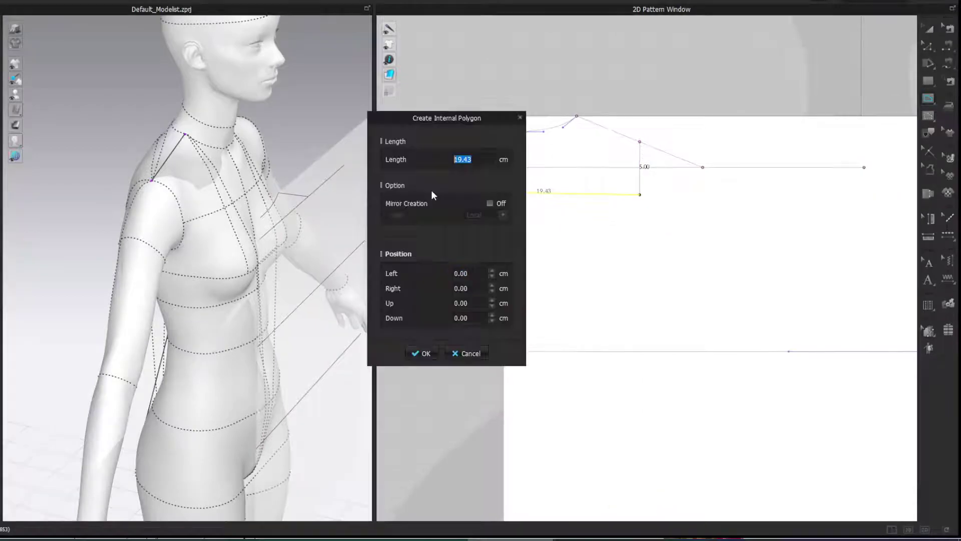
click(473, 352)
click(509, 194)
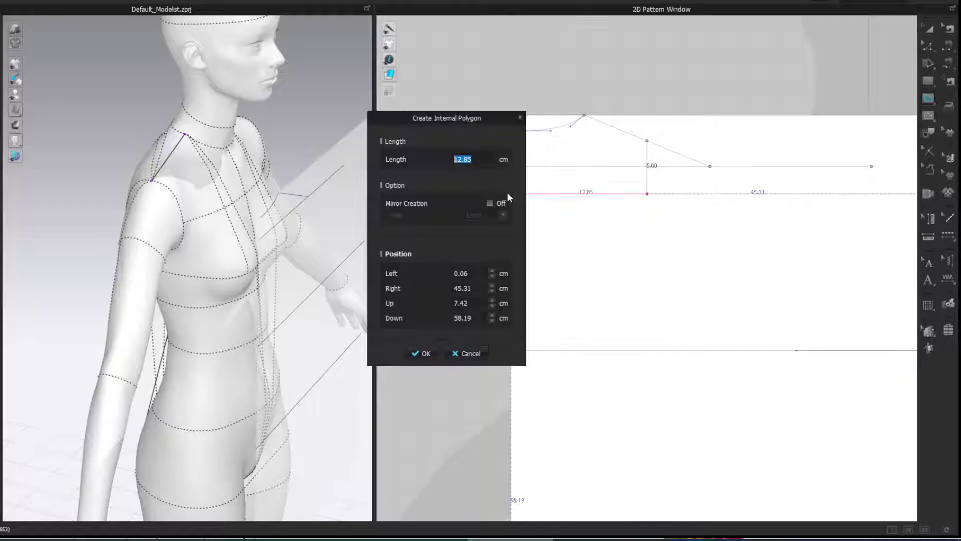
text(1)
key(Return)
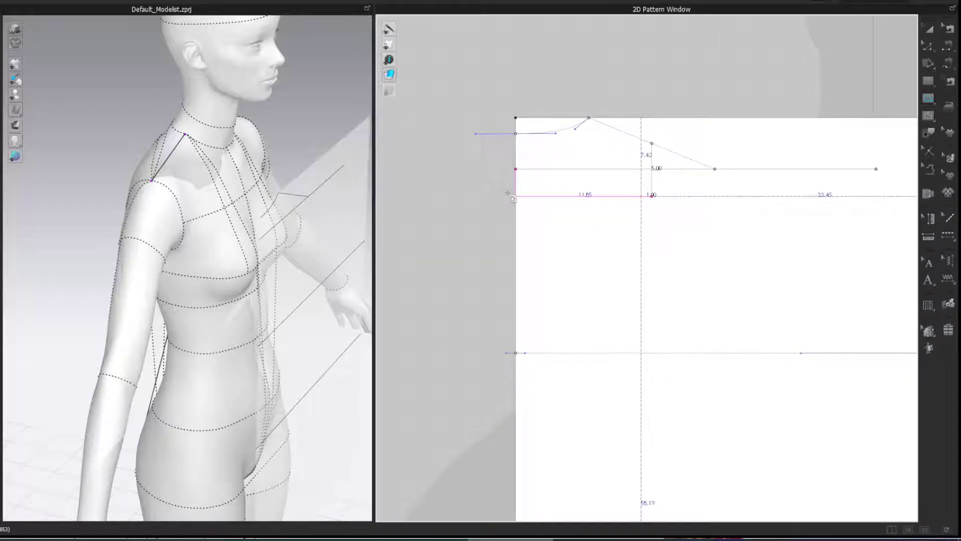
key(Return)
key(z)
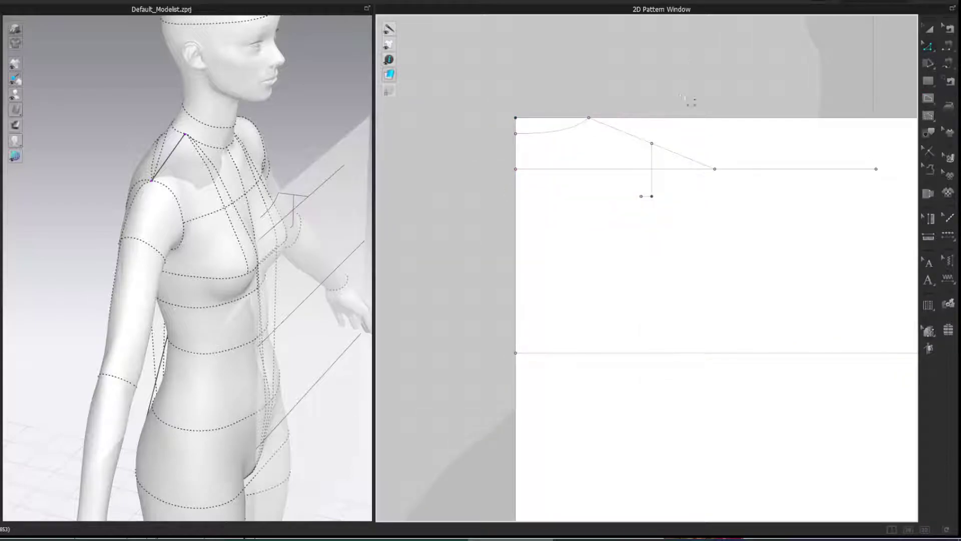
- Split the shoulder line 0.5 cm on each side of its midpoint
right_click(645, 140)
click(693, 209)
text(.5)
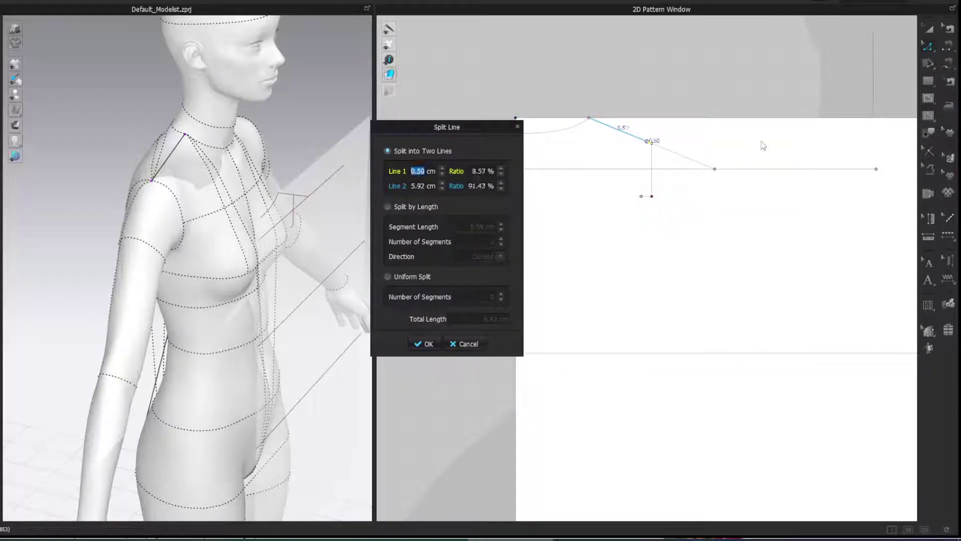
click(424, 344)
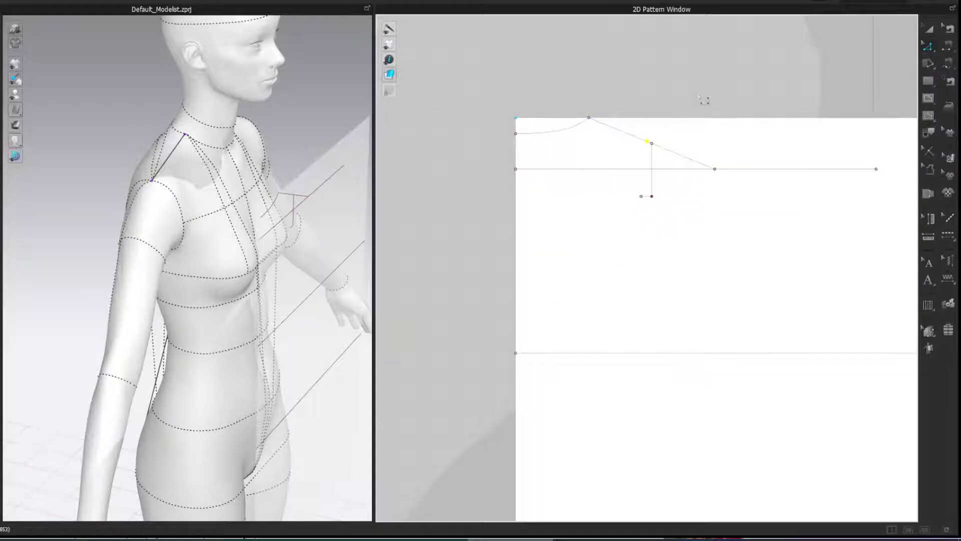
right_click(664, 153)
click(682, 221)
text(.5)
key(Return)
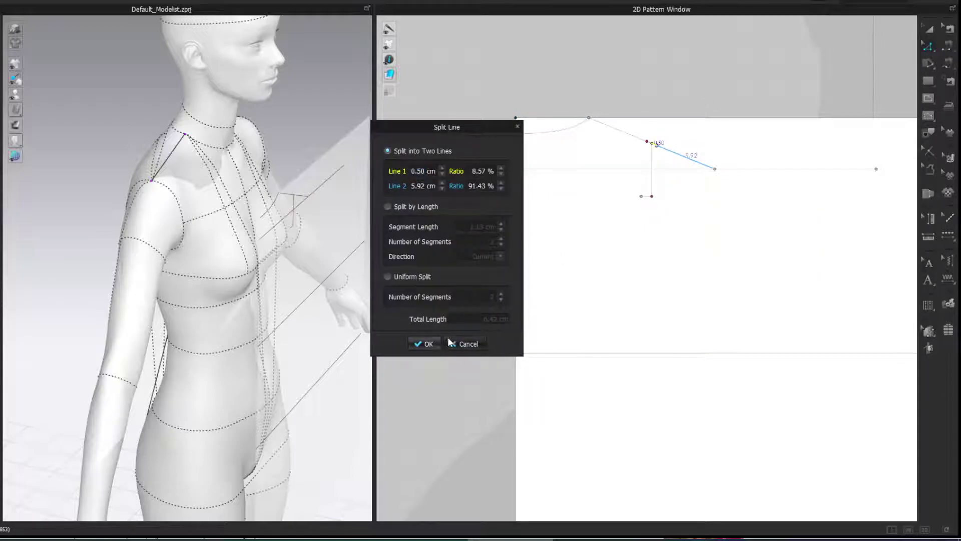
click(437, 343)
- Draw two dart legs from the 0.5 cm points to the inner end of the 1 cm line and delete the vertical and horizontal construction lines
scroll(713, 86, up, 3)
key(g)
click(600, 182)
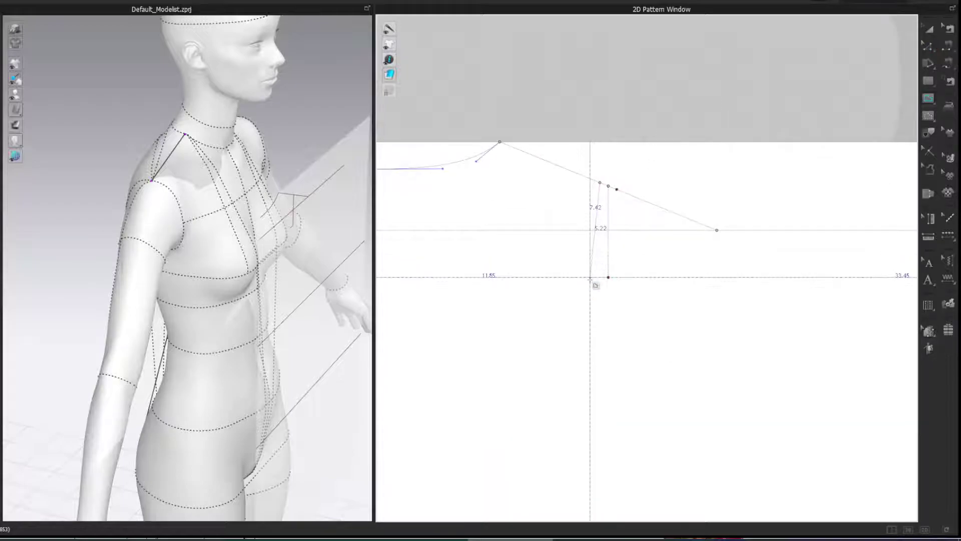
double_click(617, 190)
key(z)
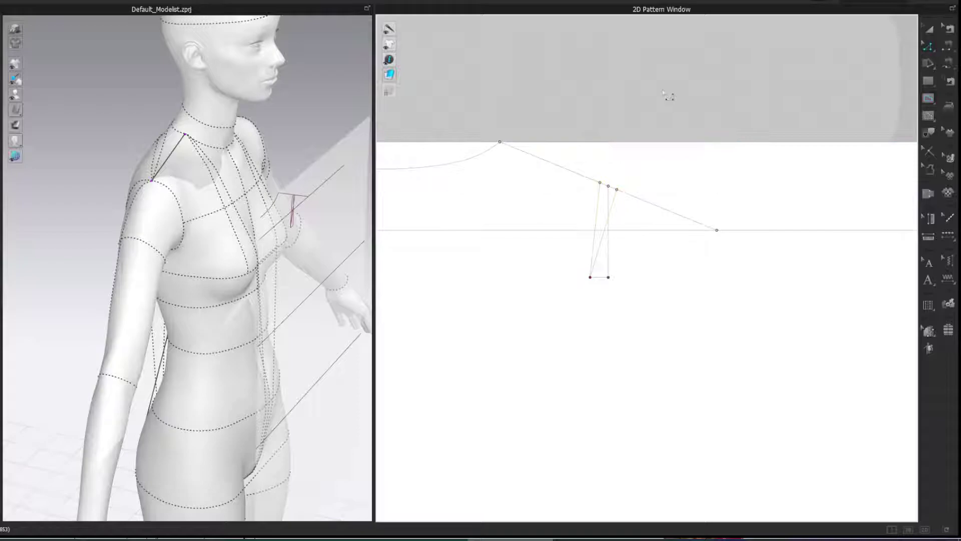
click(610, 256)
key(Delete)
- Set the outer dart leg's length to 5.22 cm, changing it at the End side
click(608, 212)
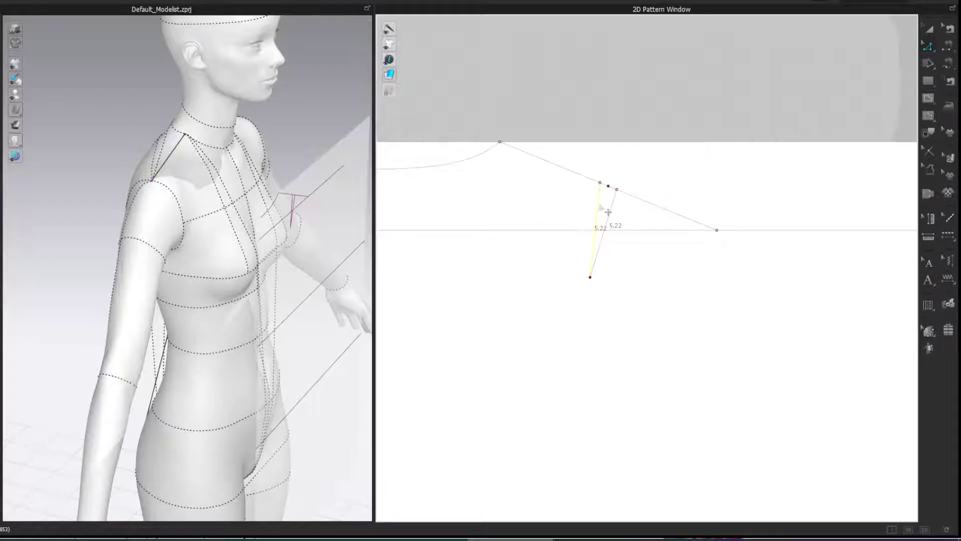
right_click(620, 217)
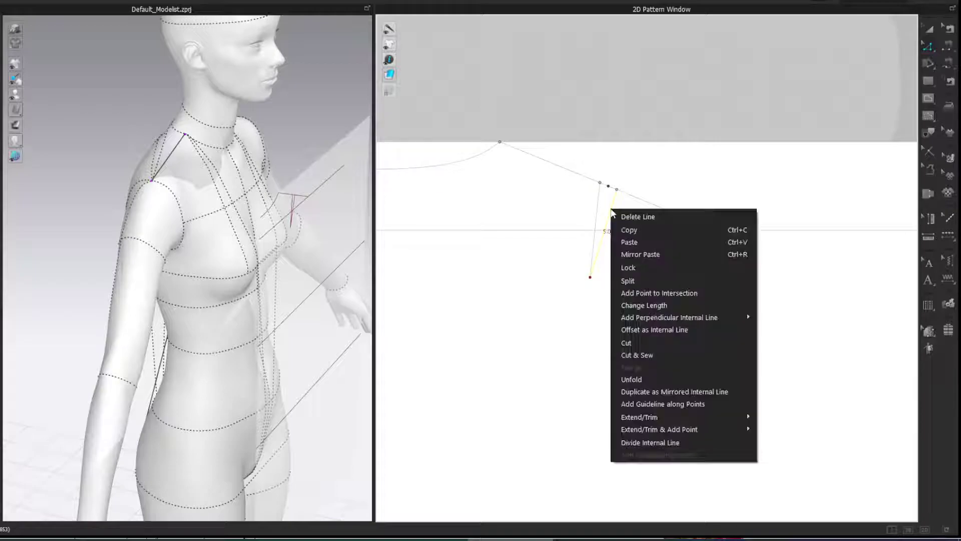
click(623, 293)
click(475, 236)
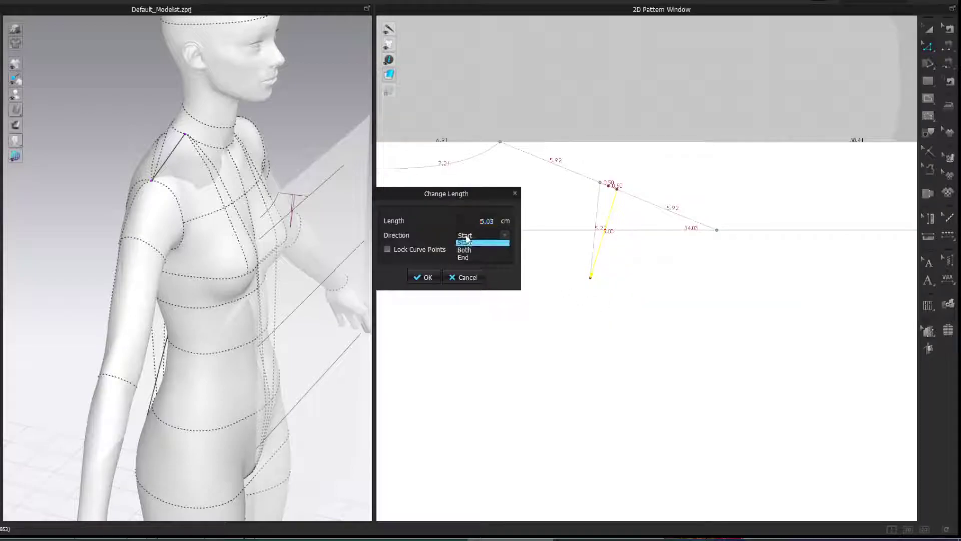
click(470, 260)
text(5.22)
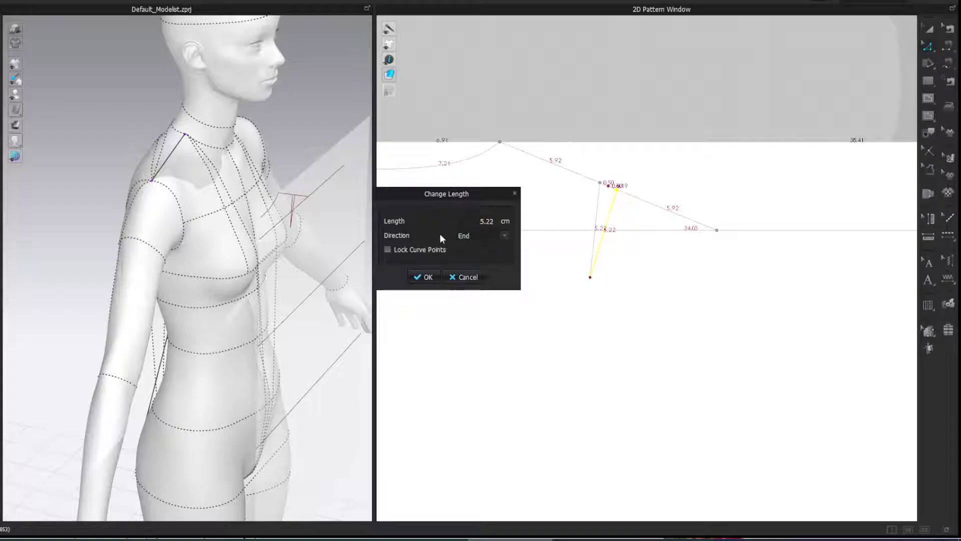
click(436, 277)
click(686, 100)
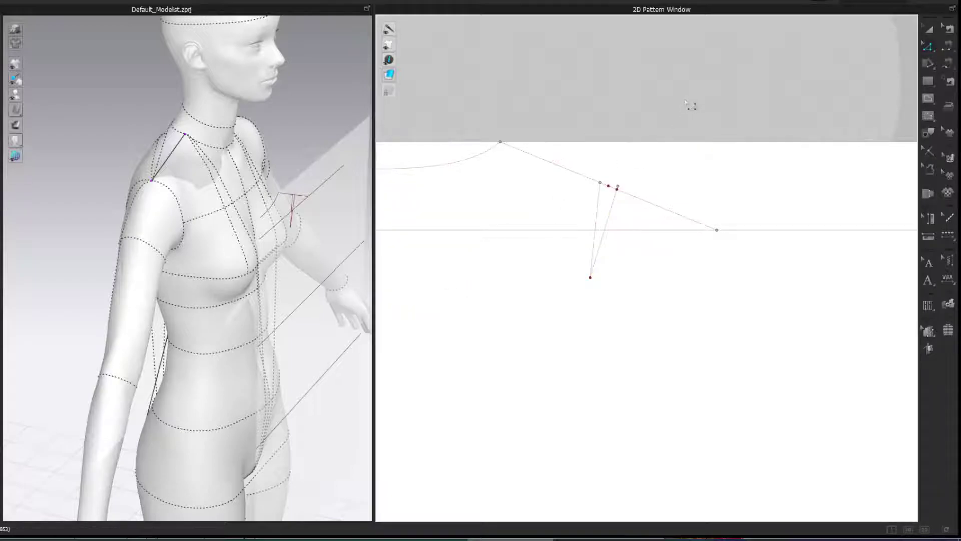
- Draw a new shoulder segment from the lengthened dart leg's upper end to the shoulder tip and remove the old shoulder segments it replaces
click(609, 215)
key(g)
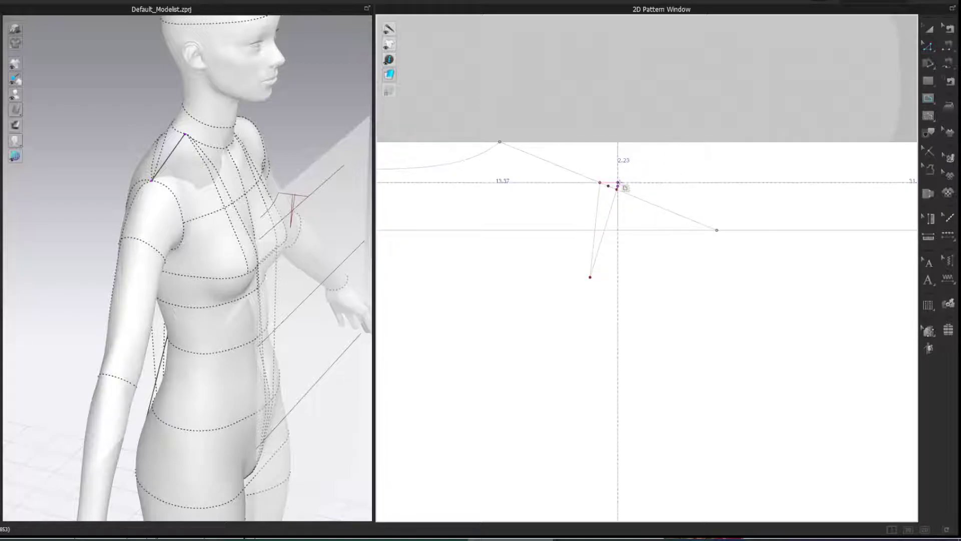
click(617, 187)
double_click(717, 232)
key(z)
click(633, 202)
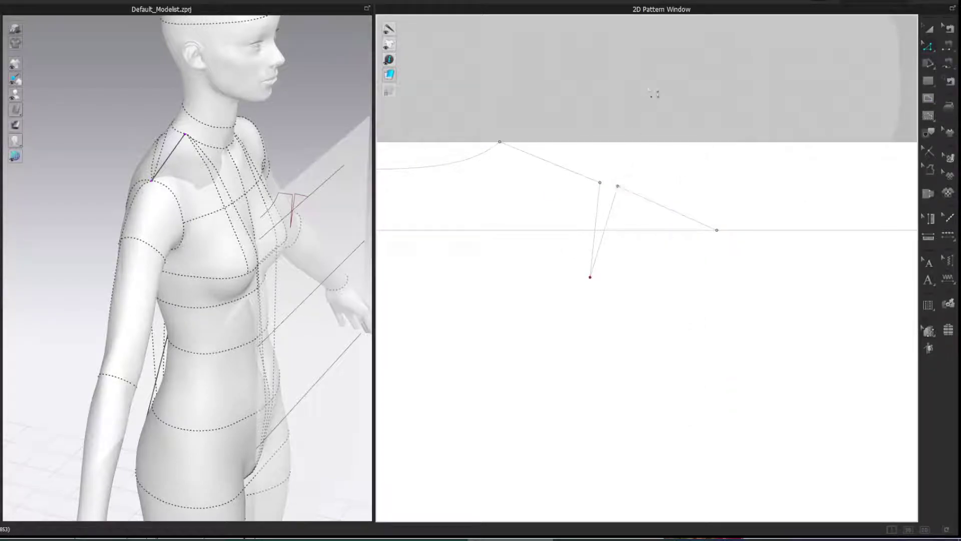
- Turn the avatar to its back and measure the across-back width between the armholes
scroll(653, 94, down, 4)
right_drag(717, 80, 620, 42)
scroll(645, 49, down, 1)
right_drag(127, 164, 218, 155)
click(37, 342)
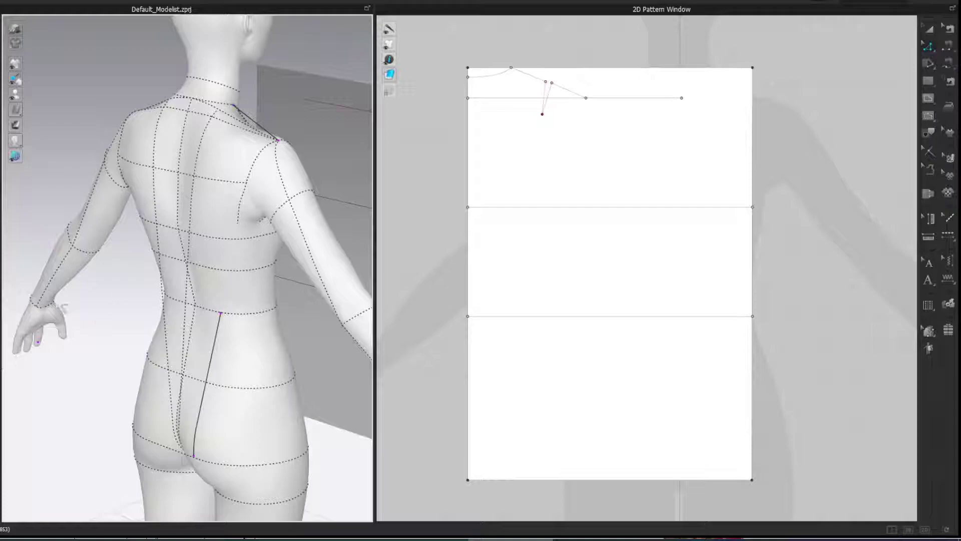
click(221, 185)
- Switch to Calculator and compute half of the 31.29 cm across-back width plus 0.5
click(426, 540)
drag(855, 241, 346, 208)
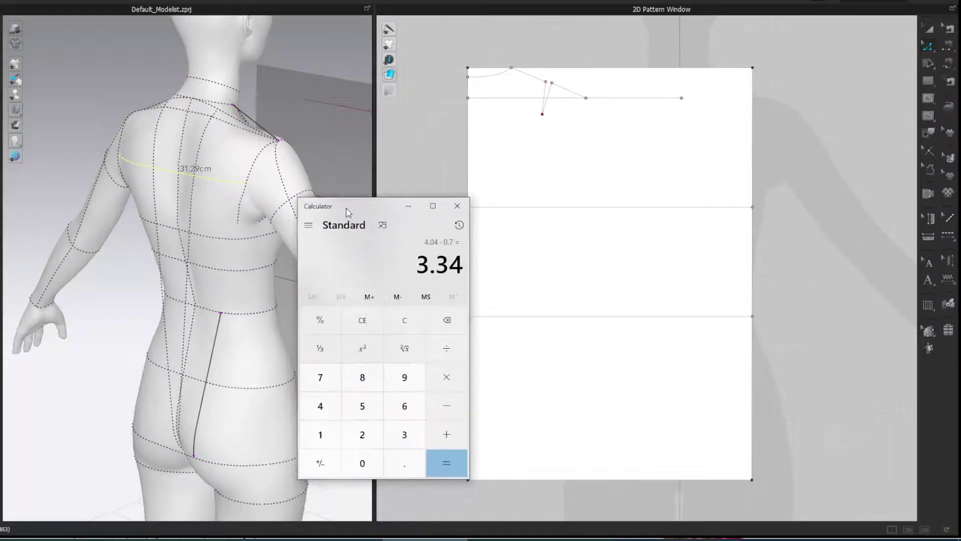
key(Escape)
text(31)
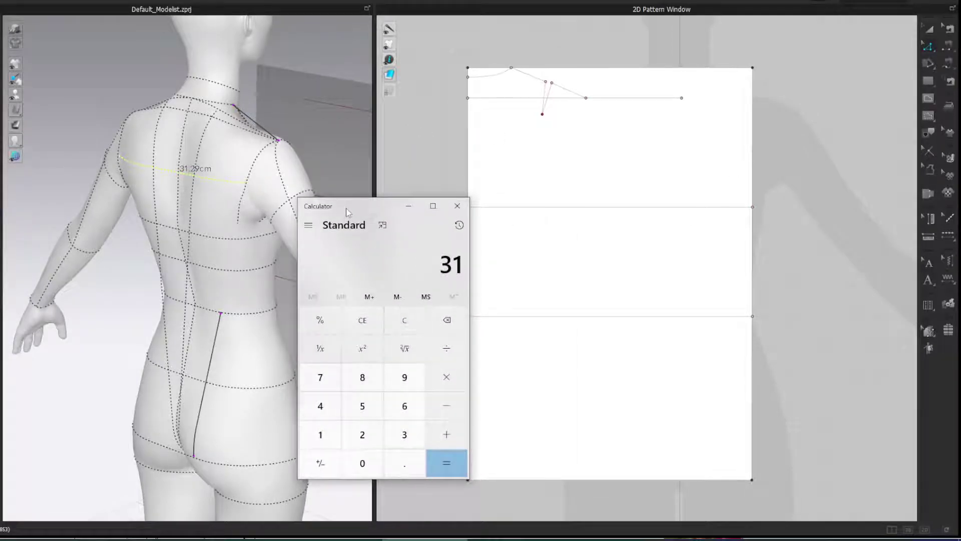
text(.29)
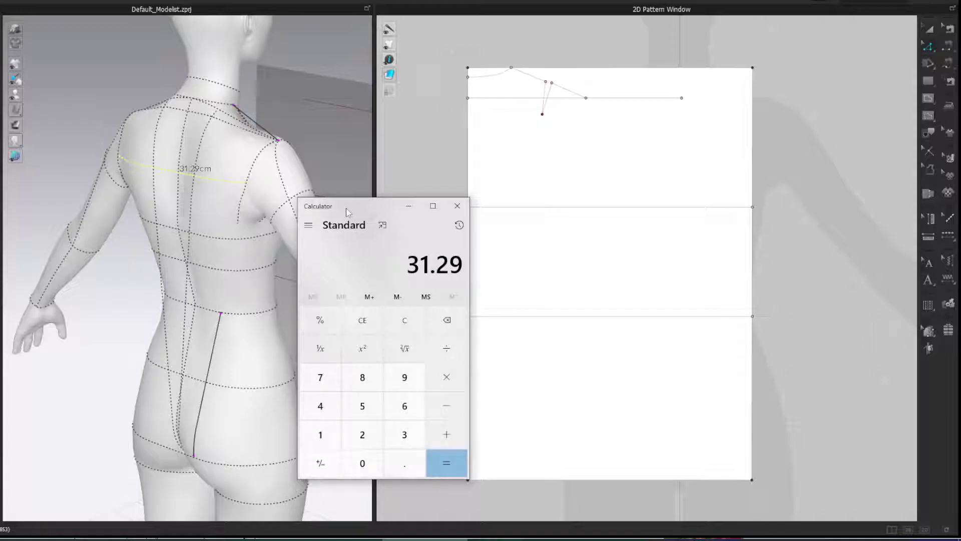
text(/2)
key(Return)
text(+ )
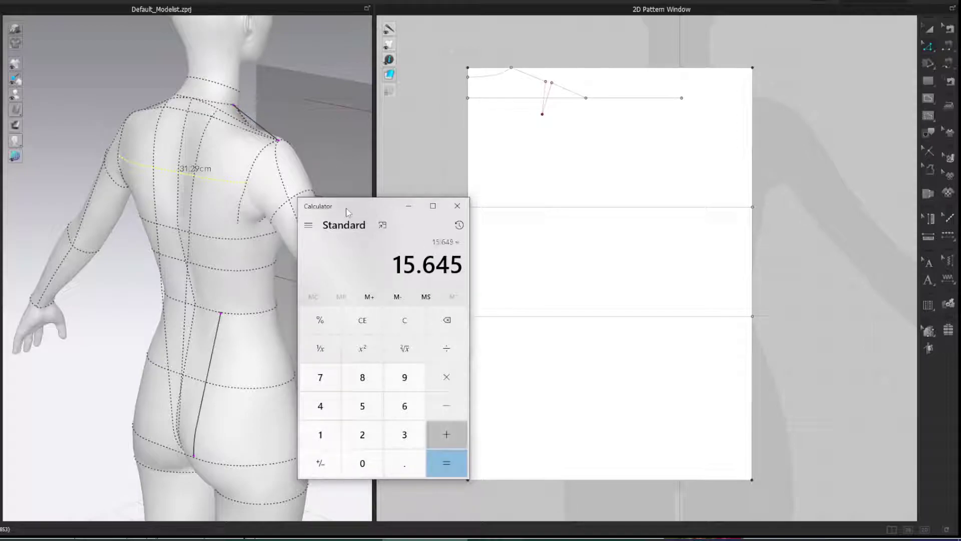
text(0.5)
key(Return)
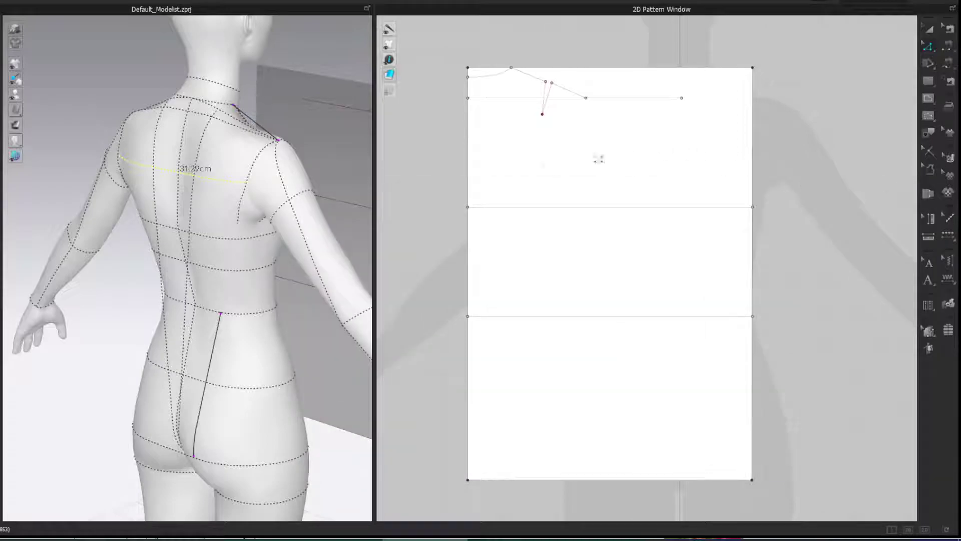
- Split the upper full-width horizontal line 16.14 cm from the centre-back edge
right_click(491, 207)
click(503, 291)
text(16.14)
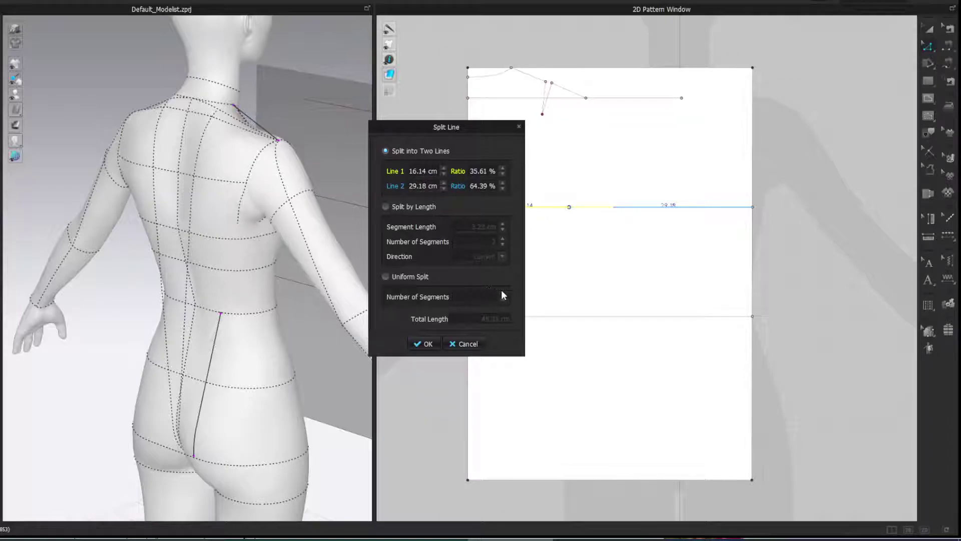
click(425, 345)
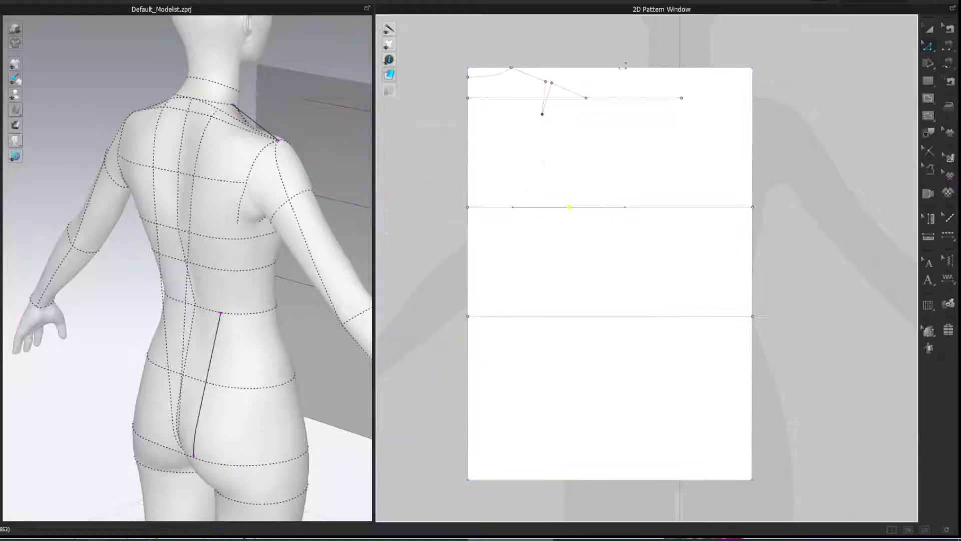
- Draw a vertical internal line from the 16.14 cm point up to the shoulder-level line and split it uniformly into two segments
key(g)
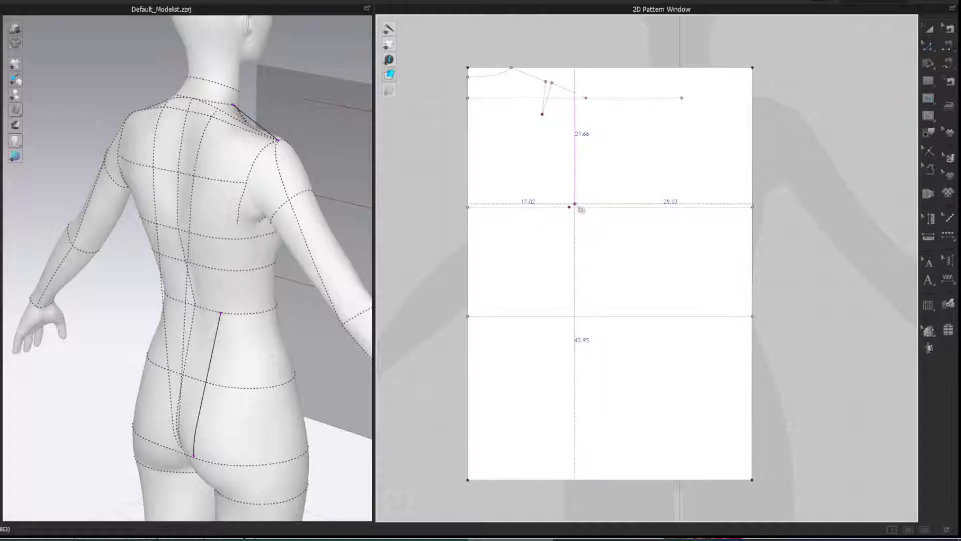
shift+double_click(569, 98)
key(z)
key(Escape)
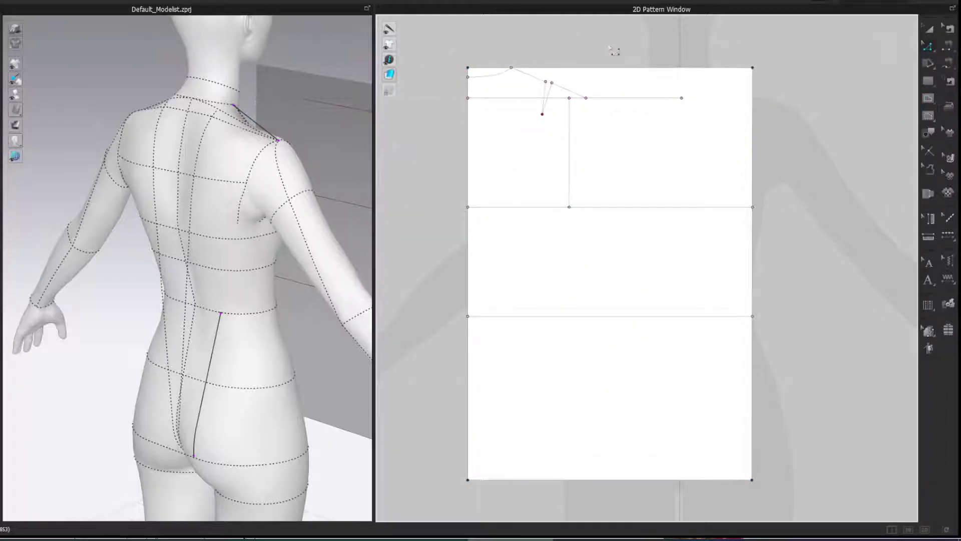
right_click(569, 125)
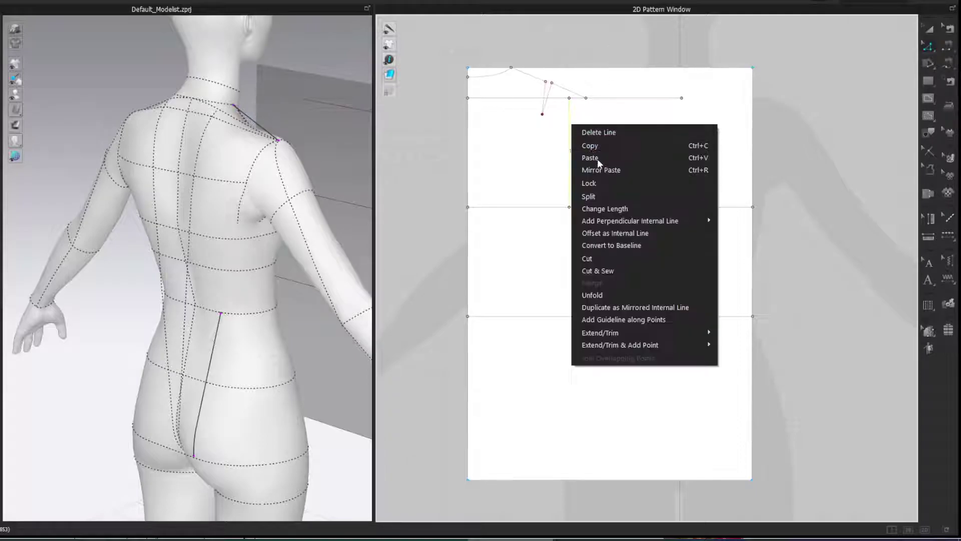
click(603, 197)
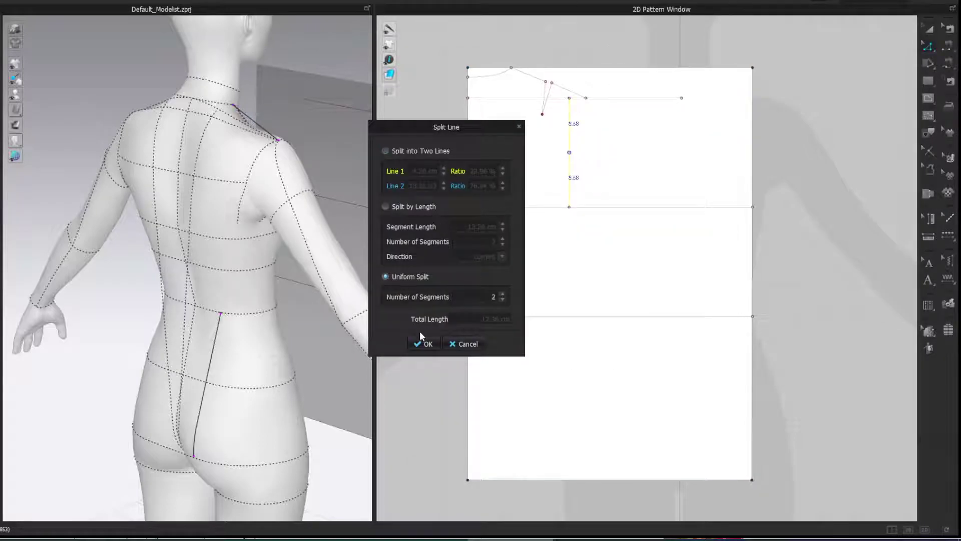
click(424, 344)
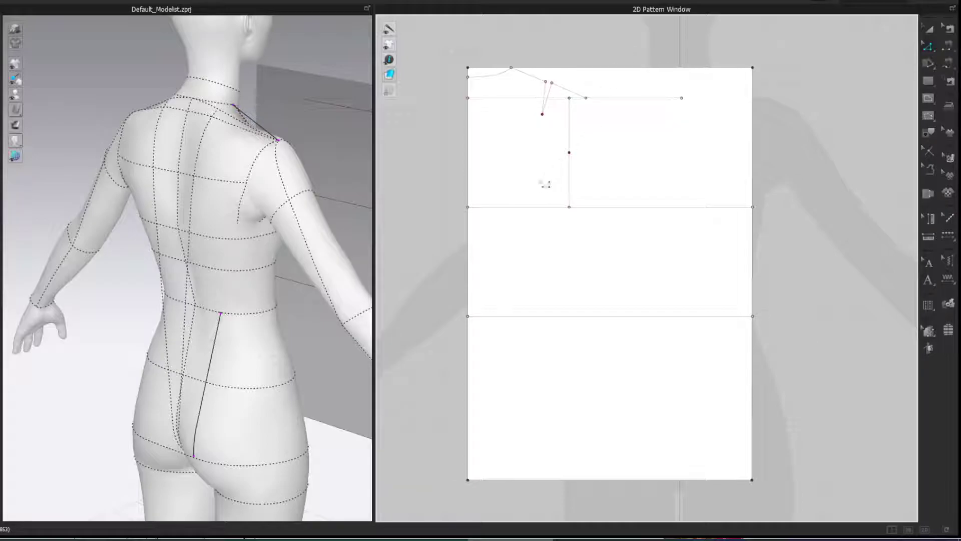
- Split the 16.14 cm chest-line section uniformly in two and draw a vertical internal line from its midpoint to the pattern's lower edge
right_click(525, 207)
click(534, 283)
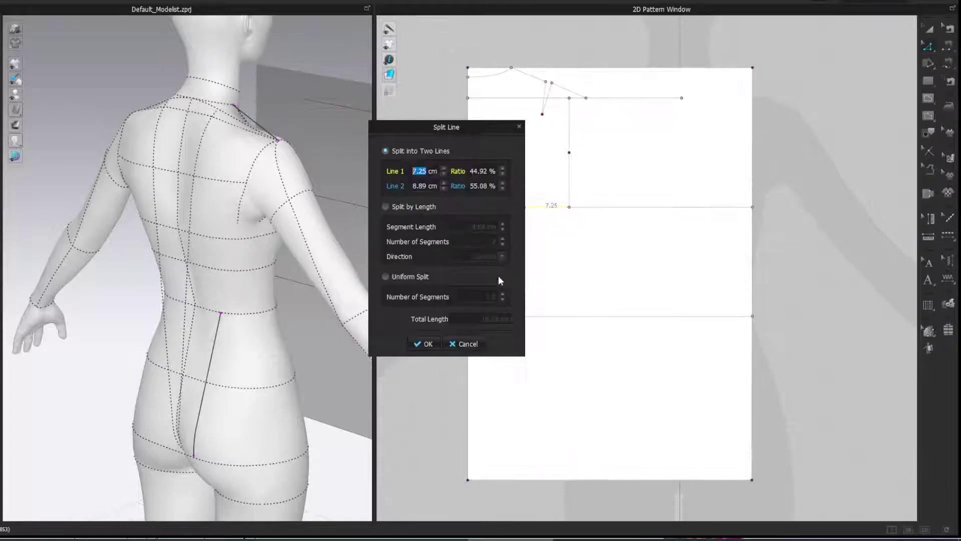
click(385, 276)
click(424, 344)
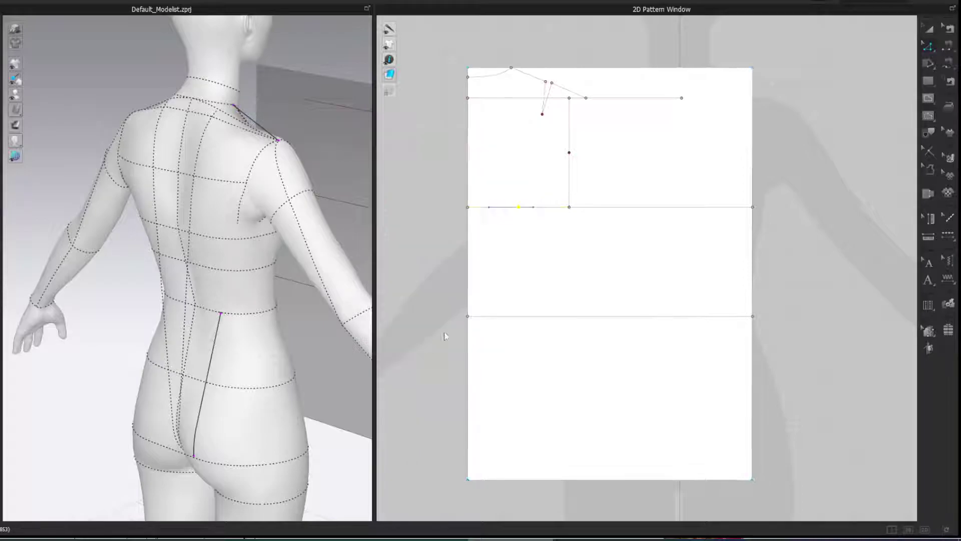
drag(523, 217, 522, 483)
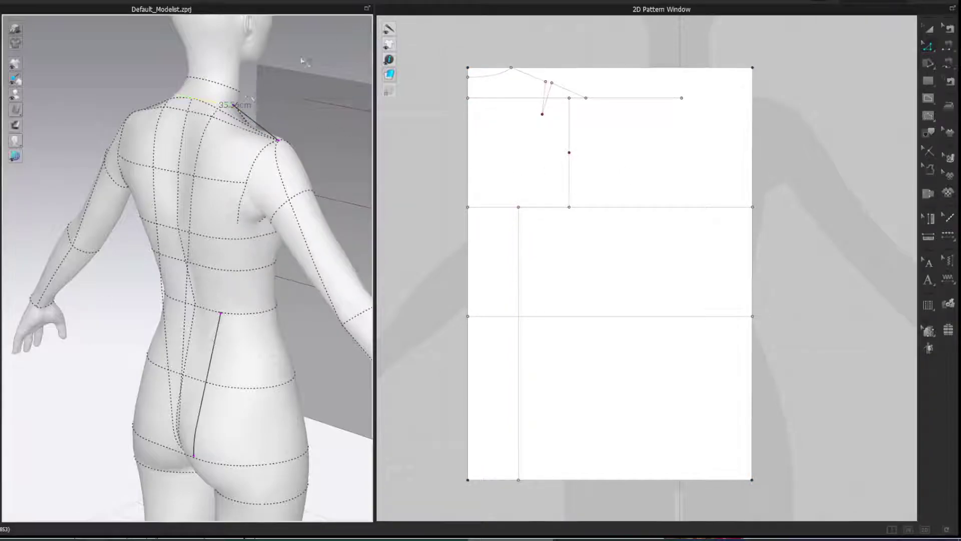
- Turn the avatar sideways and, in Calculator, divide its 35.56 cm neck base circumference by 5 and subtract 0.7
right_drag(328, 39, 259, 48)
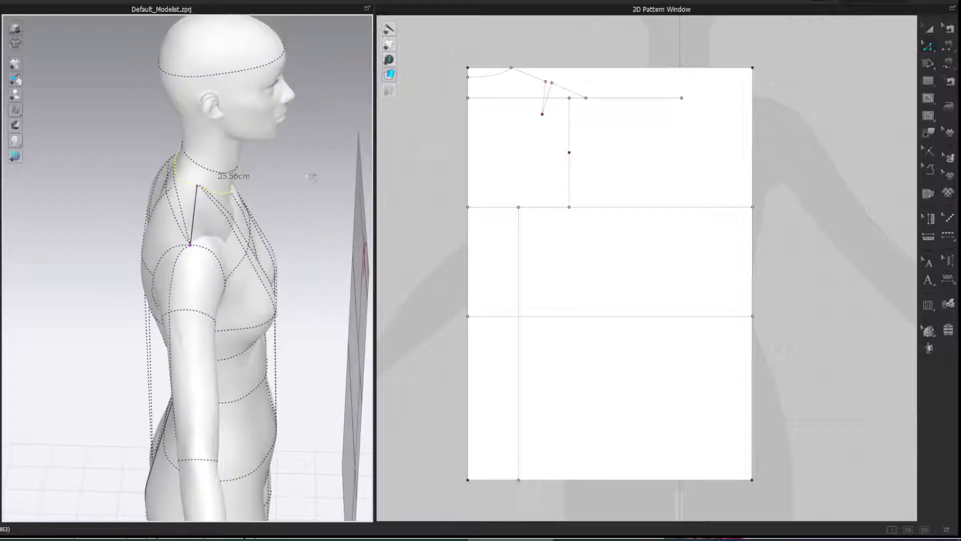
click(425, 540)
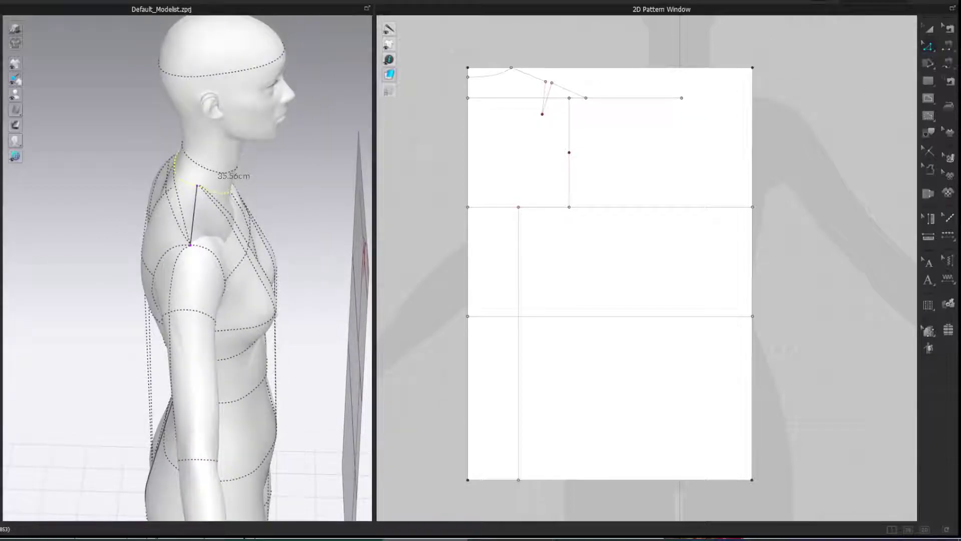
drag(447, 213, 433, 226)
key(Escape)
text(35.56)
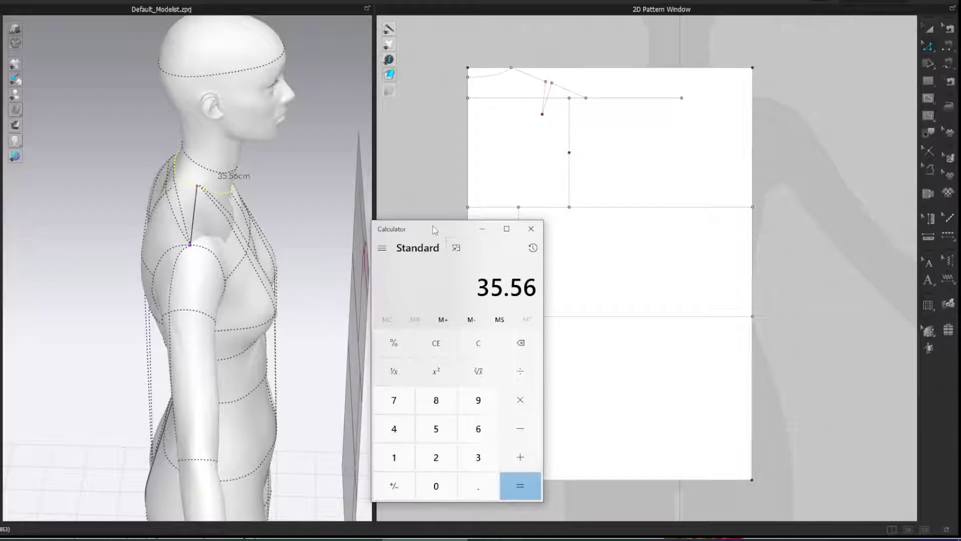
text(/5)
key(Return)
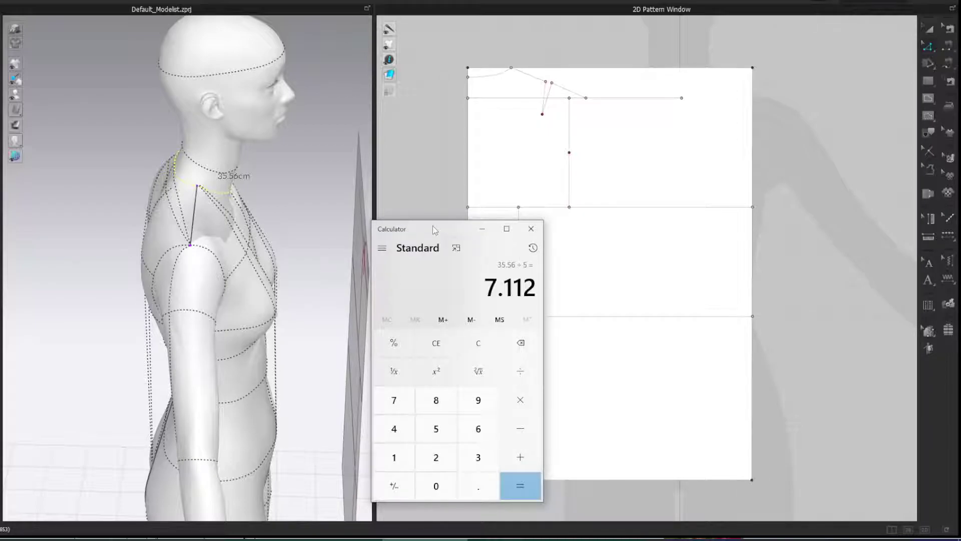
key(minus)
text(.7)
key(Return)
key(alt+Tab)
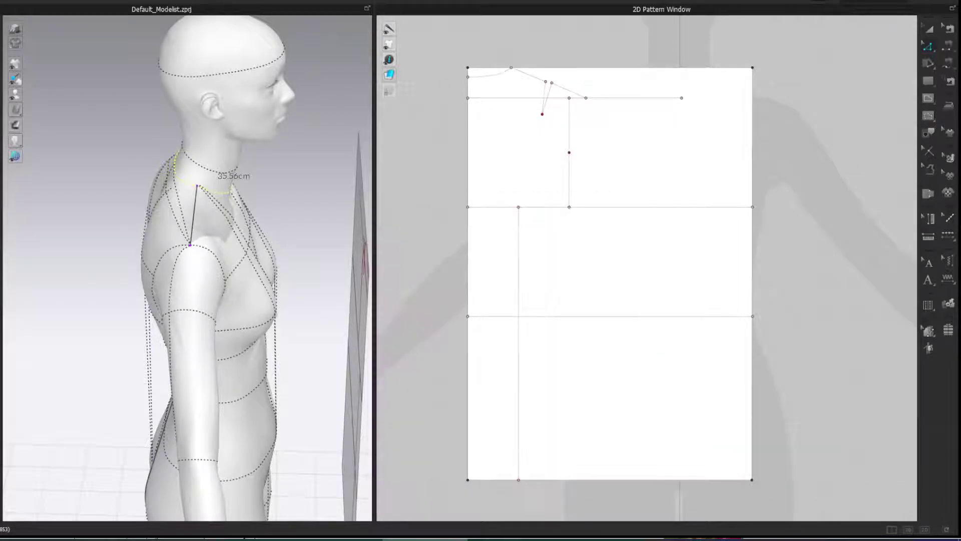
- Split the pattern's upper edge 6.41 cm from the centre-front corner
right_click(744, 73)
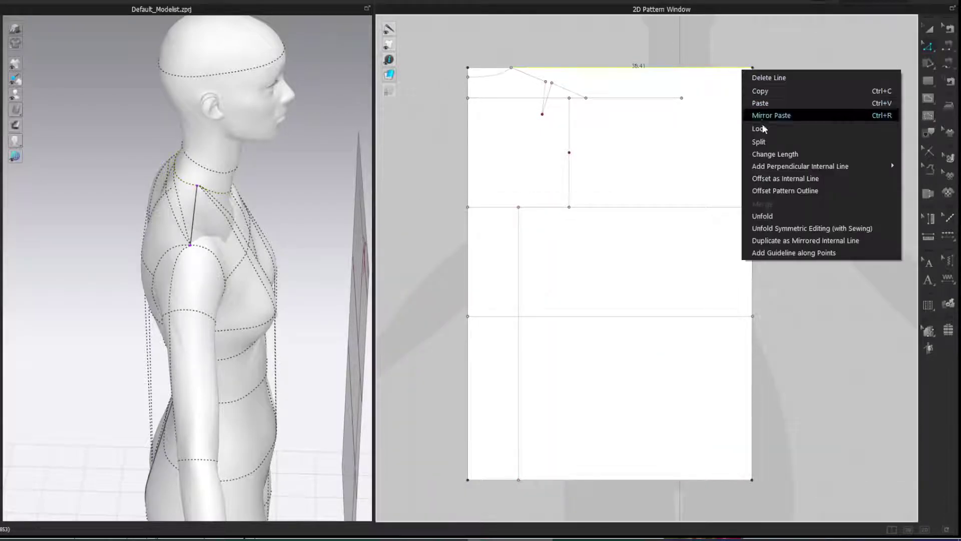
click(764, 138)
text(6.41)
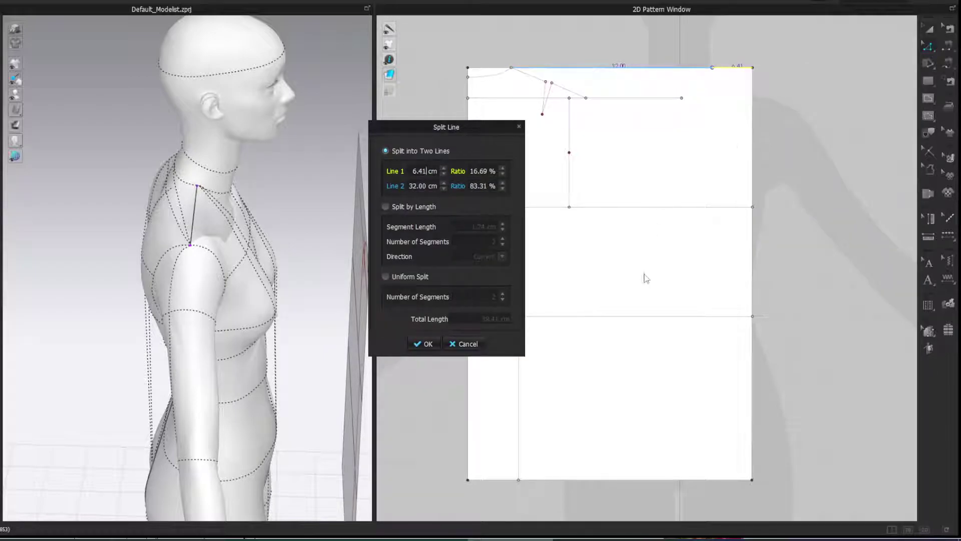
click(424, 345)
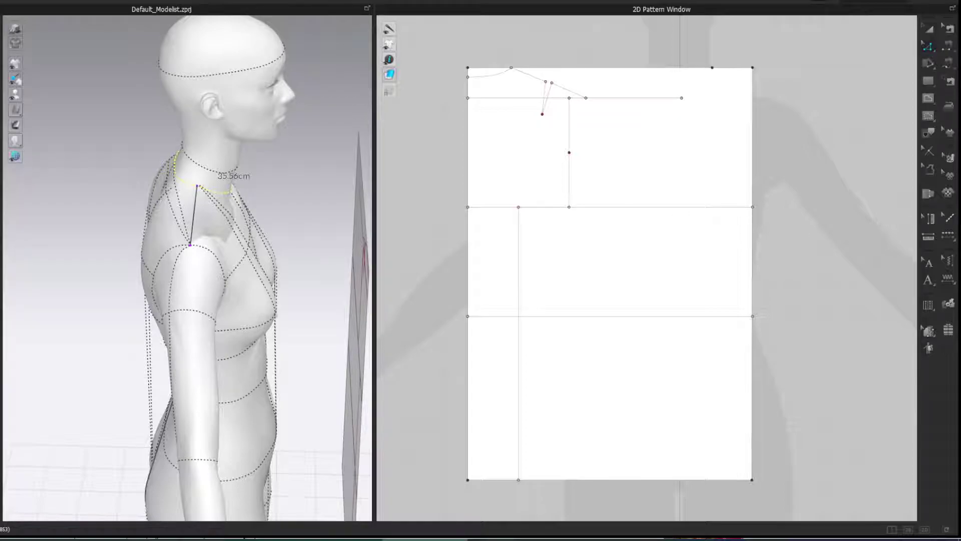
- Switch to Calculator and compute the 35.56 cm neck circumference divided by 5, minus 0.2
drag(404, 239, 467, 210)
key(Escape)
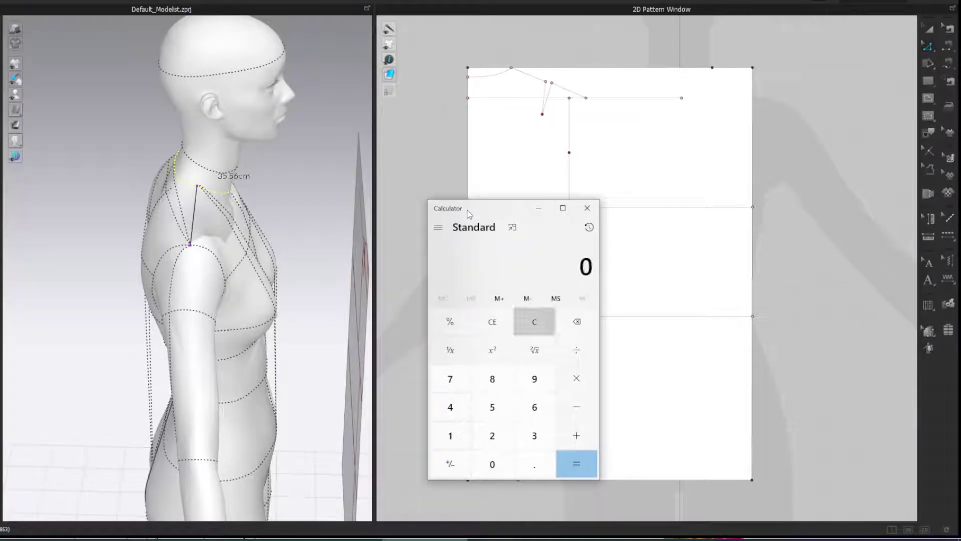
text(35.56)
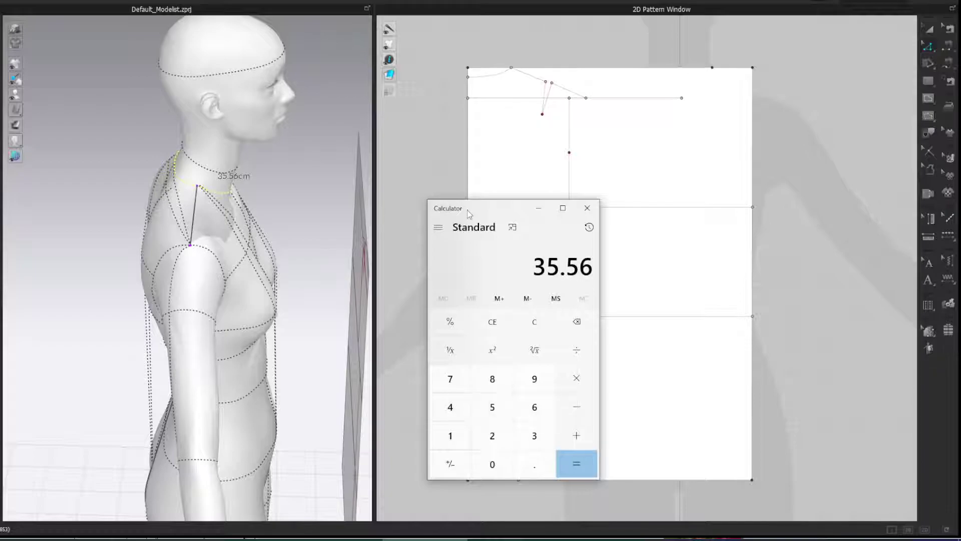
text(/5-)
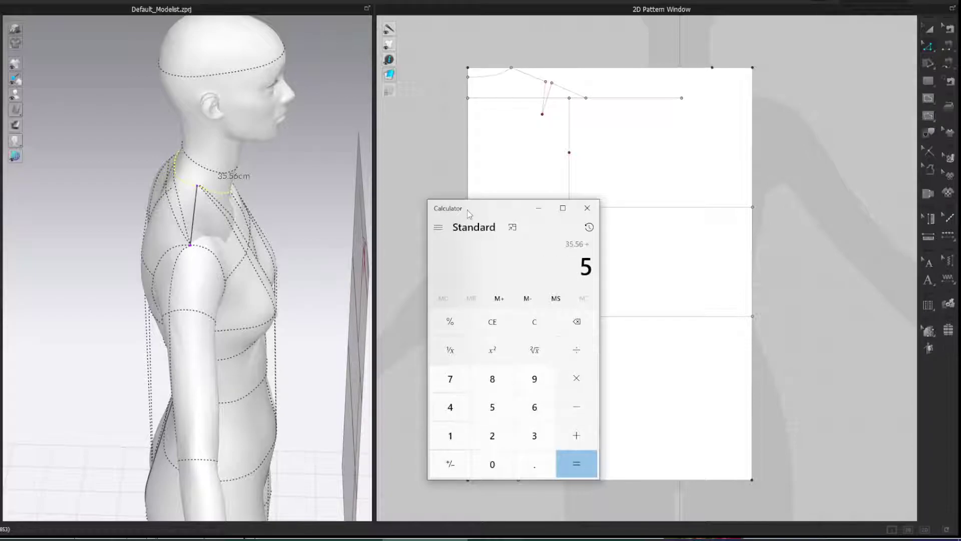
text(0.2)
key(Return)
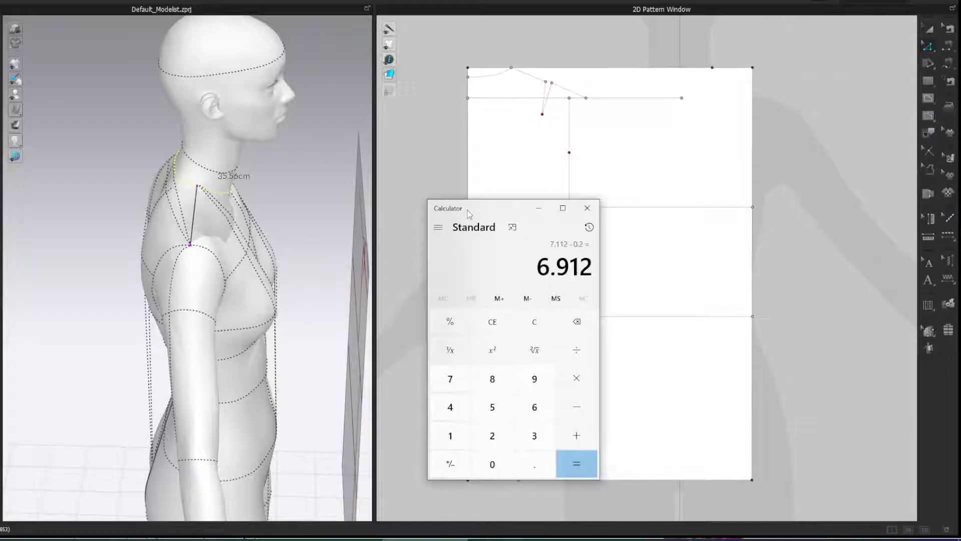
key(alt+Tab)
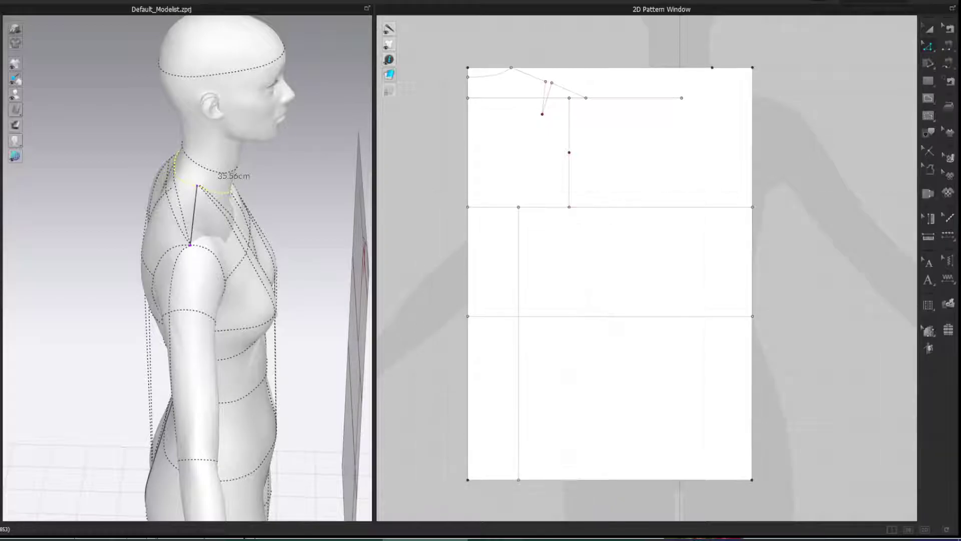
- Split the centre-front edge 6.91 cm below its upper corner
right_click(753, 86)
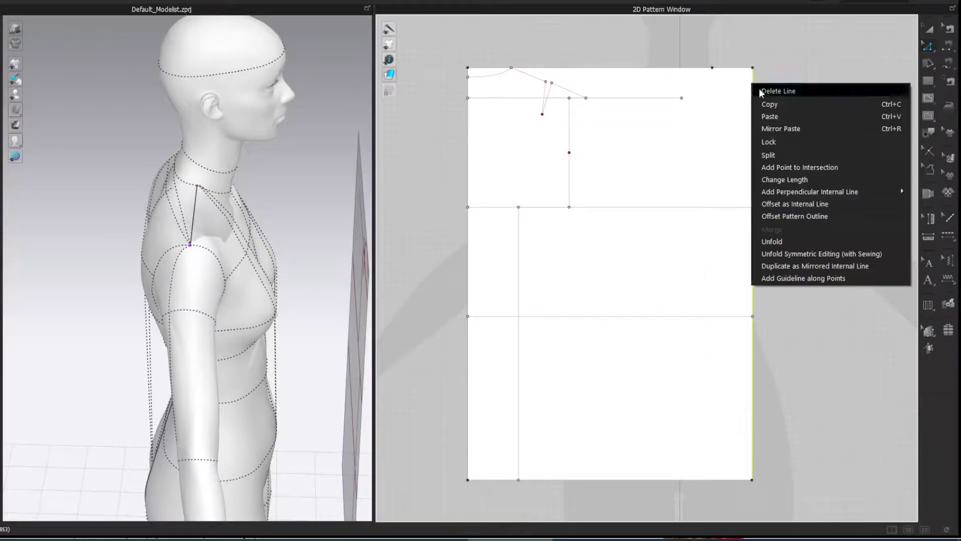
click(768, 153)
text(6.91)
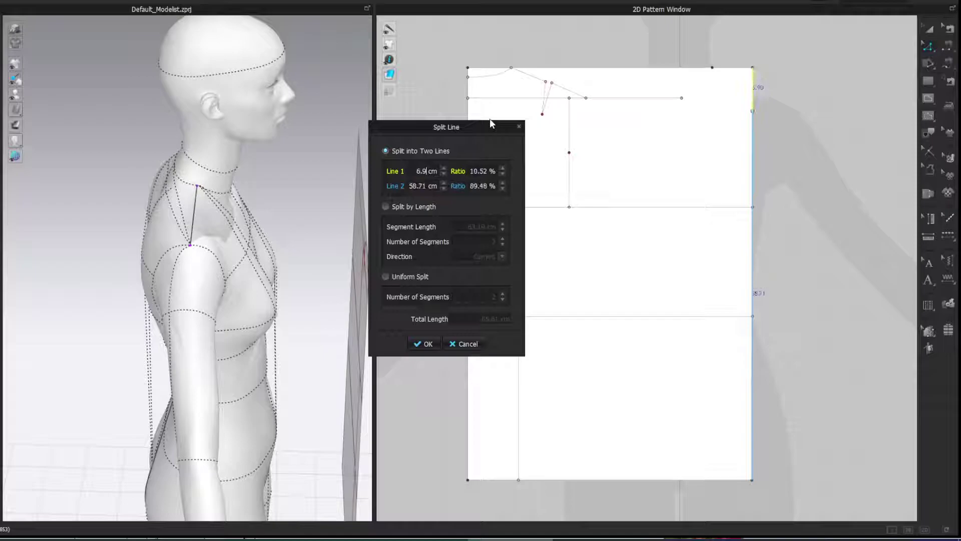
click(428, 344)
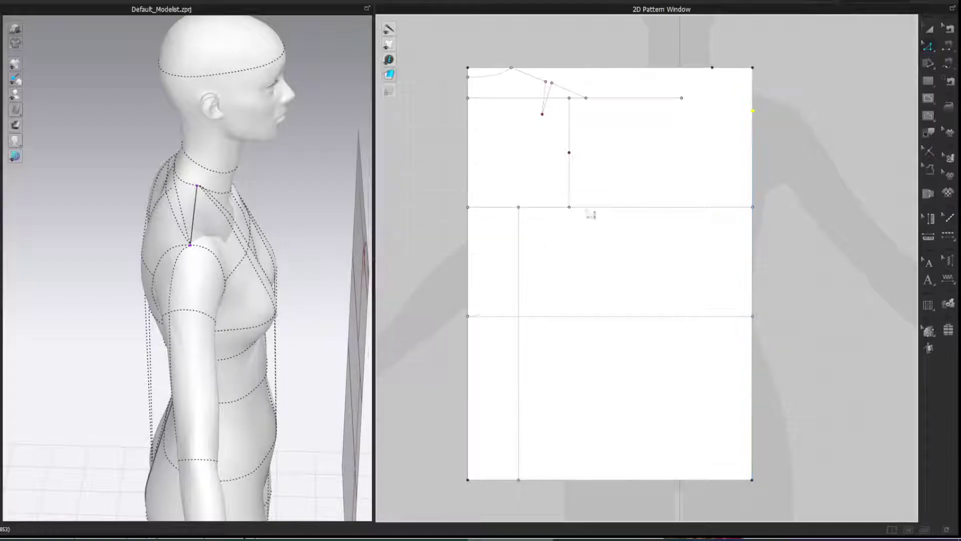
- Draw an internal line joining the 6.41 cm and 6.91 cm points and curve it inward into a front neckline about 10.4 cm long
key(g)
click(713, 68)
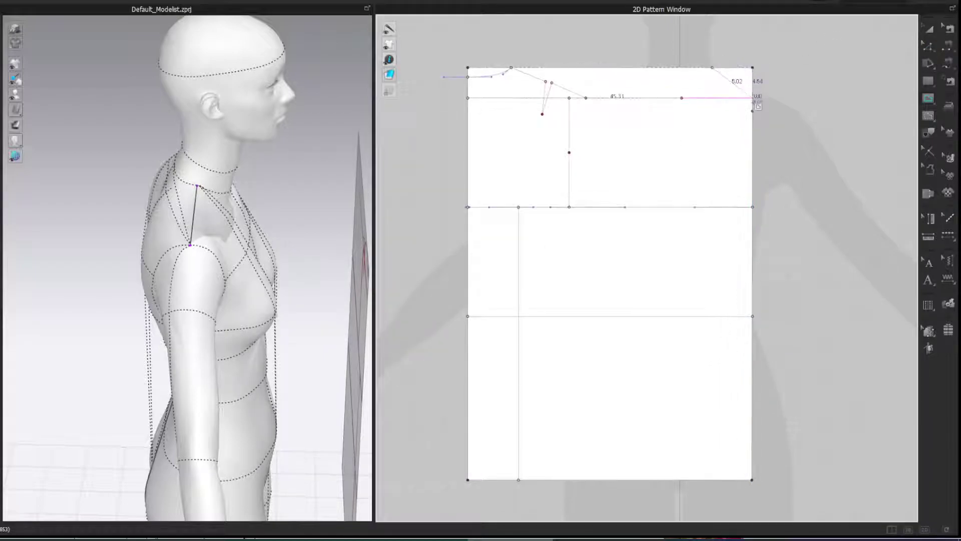
double_click(753, 111)
key(c)
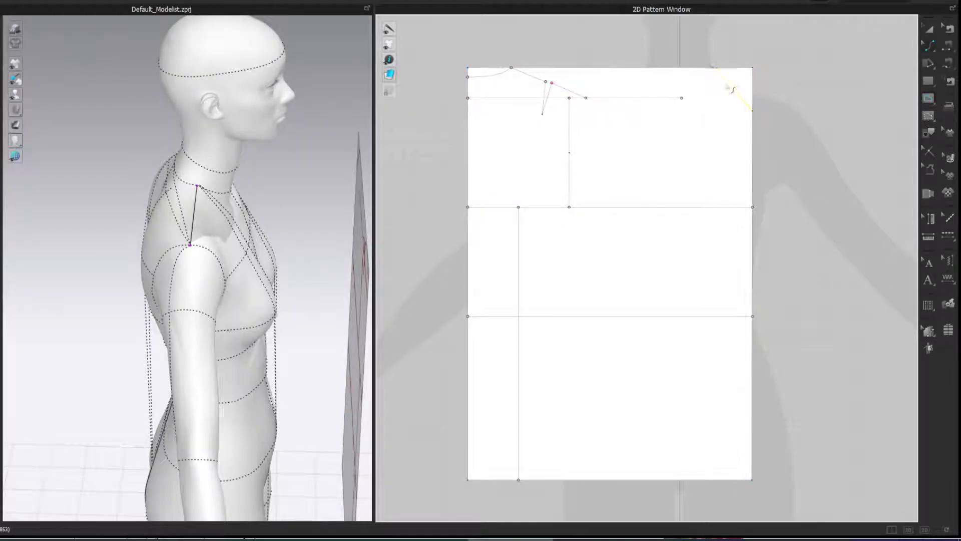
drag(736, 93, 724, 103)
scroll(784, 102, up, 3)
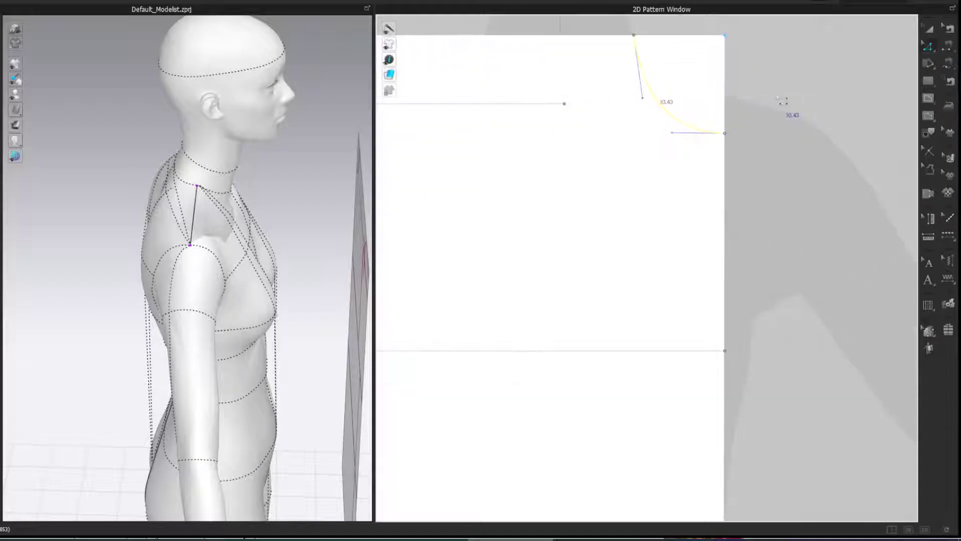
- Read the avatar's across-chest measurement between the armholes and look up the size 8 dart value in the size chart
scroll(809, 122, down, 1)
scroll(805, 127, down, 2)
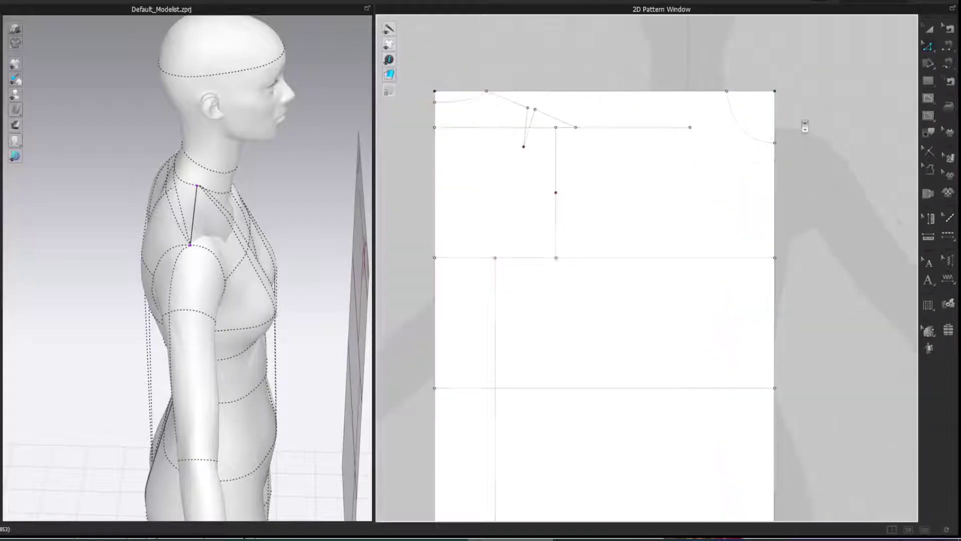
scroll(785, 118, down, 2)
scroll(786, 122, up, 1)
right_drag(786, 122, 792, 107)
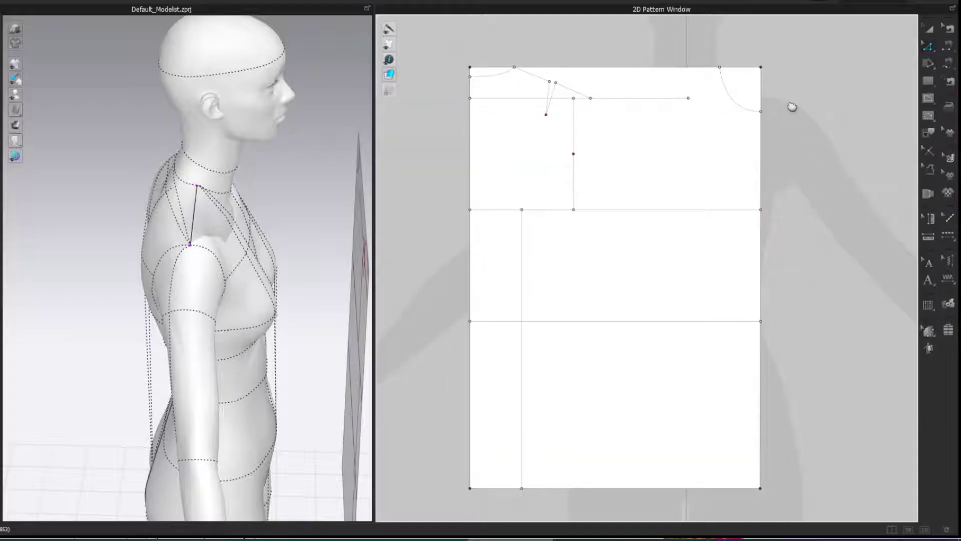
right_drag(300, 168, 257, 145)
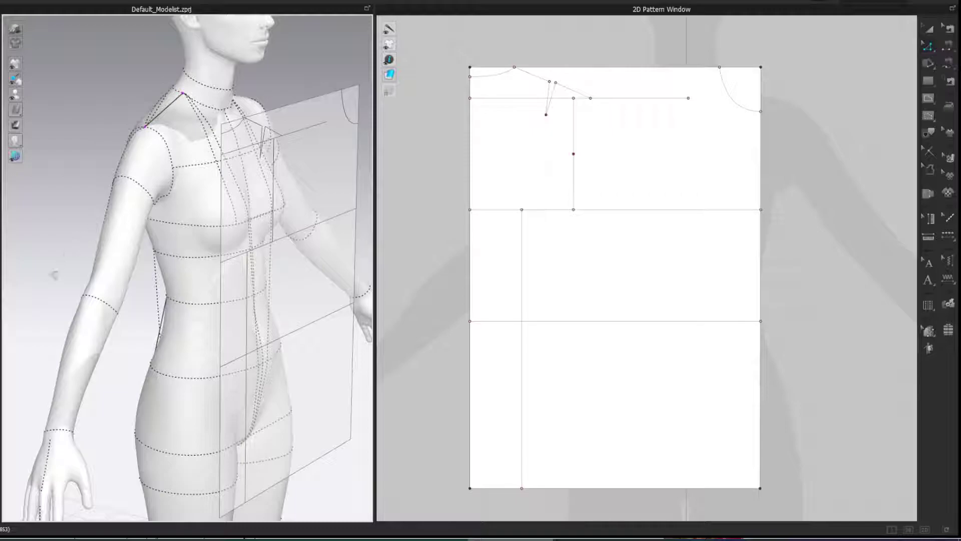
click(203, 168)
scroll(323, 59, up, 2)
middle_drag(322, 58, 294, 107)
right_drag(294, 107, 242, 113)
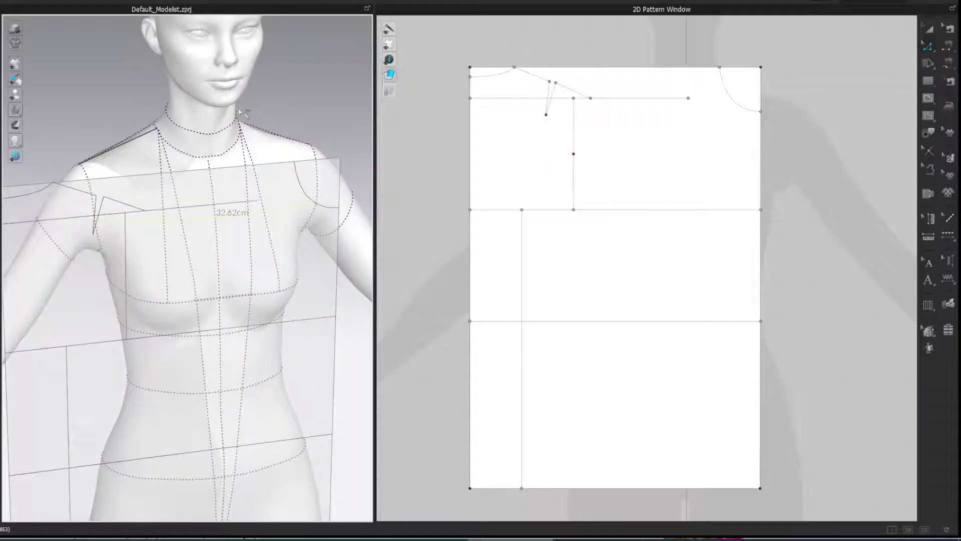
key(alt+Tab)
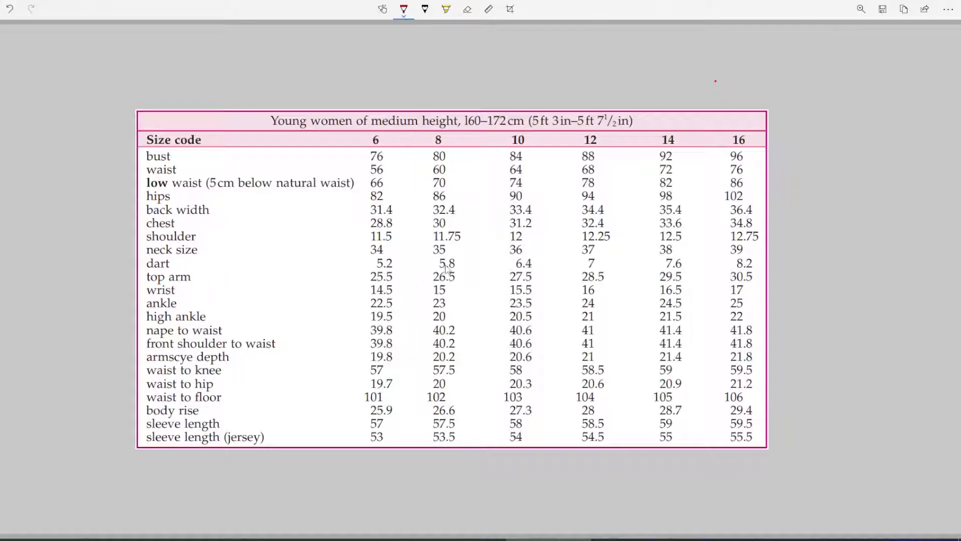
key(alt+Tab)
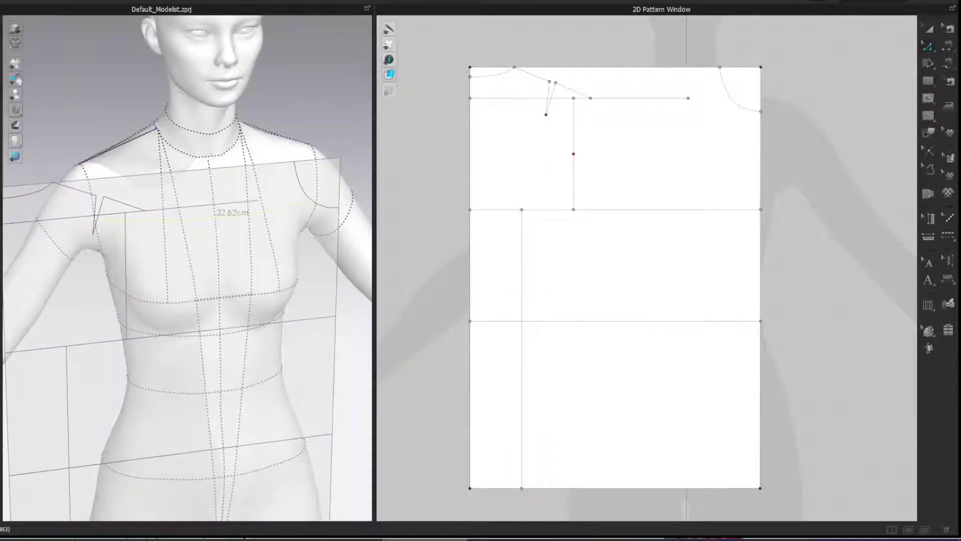
- Switch to Calculator, clear the previous calculation and change to Scientific mode
key(alt+Tab)
drag(495, 179, 366, 219)
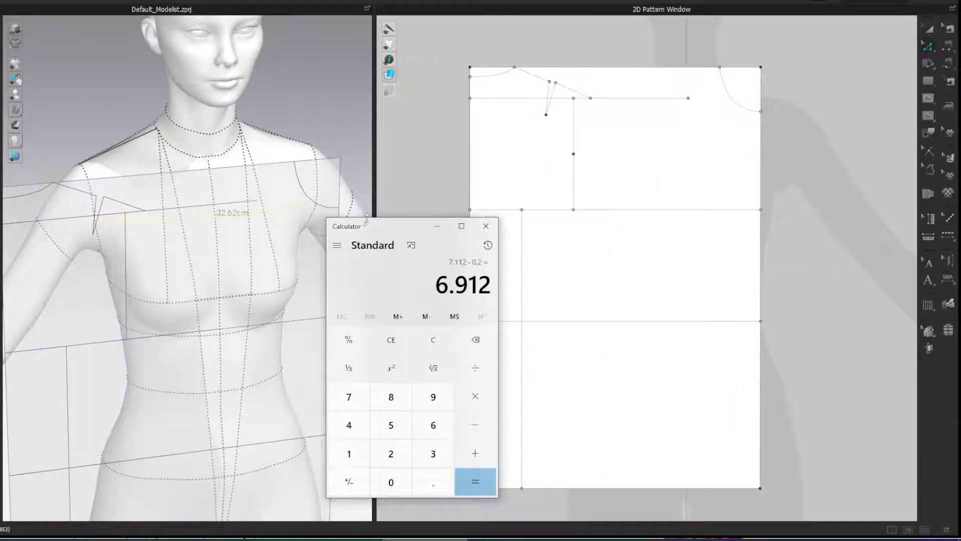
key(Escape)
click(337, 245)
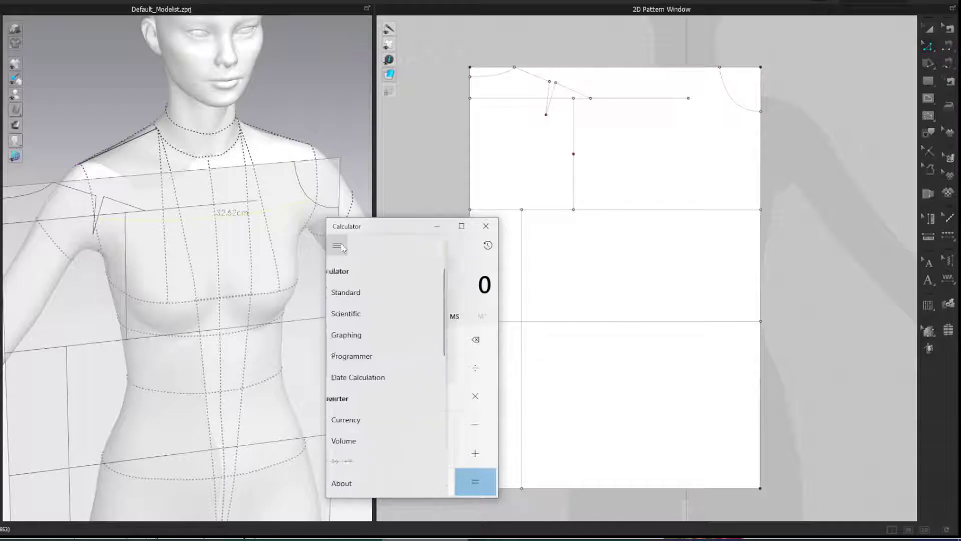
click(362, 314)
drag(373, 226, 368, 235)
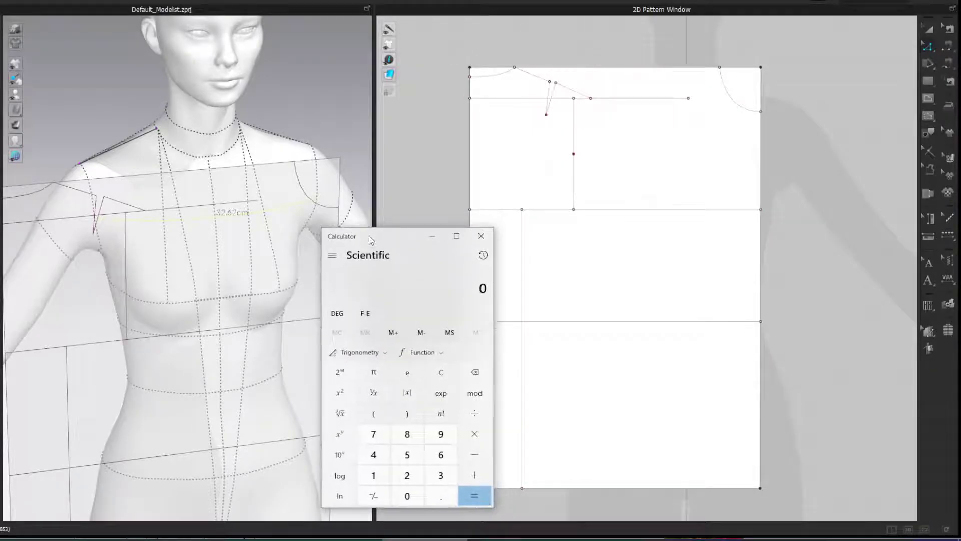
- Compute half the 32.62 cm chest width plus half the 5.8 cm dart as 32.62 ÷ 2 + (5.8 ÷ 2), and put Calculator away
text(32.62)
text(/2)
text(+)
click(384, 411)
click(407, 455)
click(435, 495)
click(408, 433)
text(+)
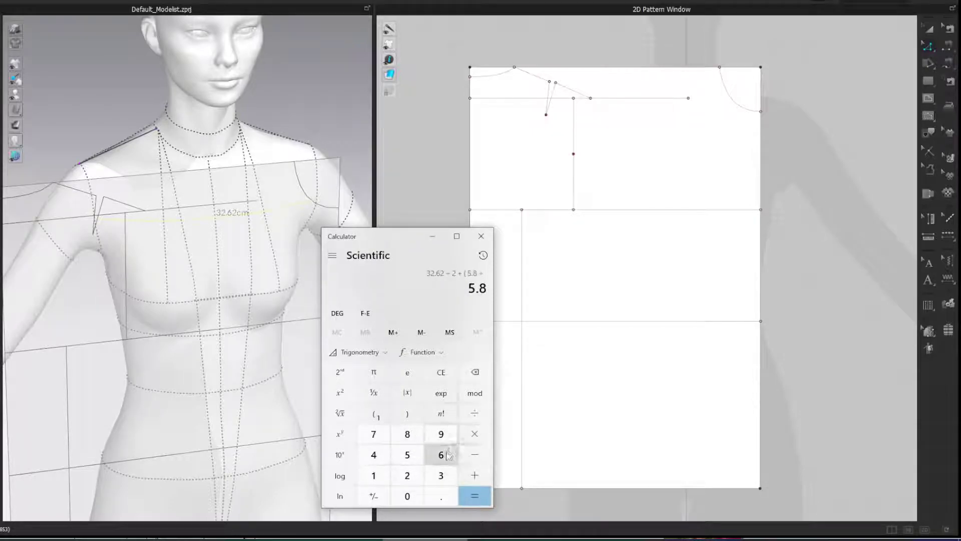
click(407, 475)
click(407, 413)
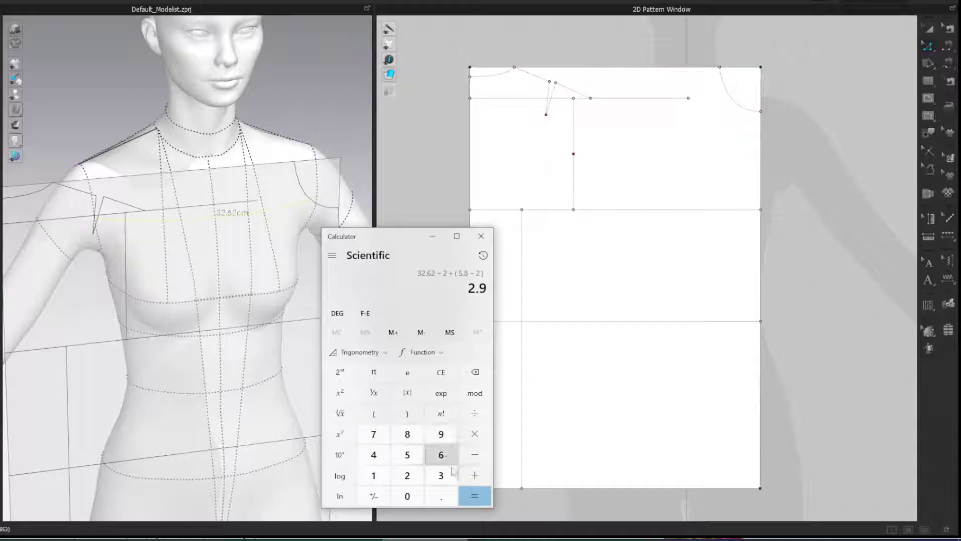
click(474, 497)
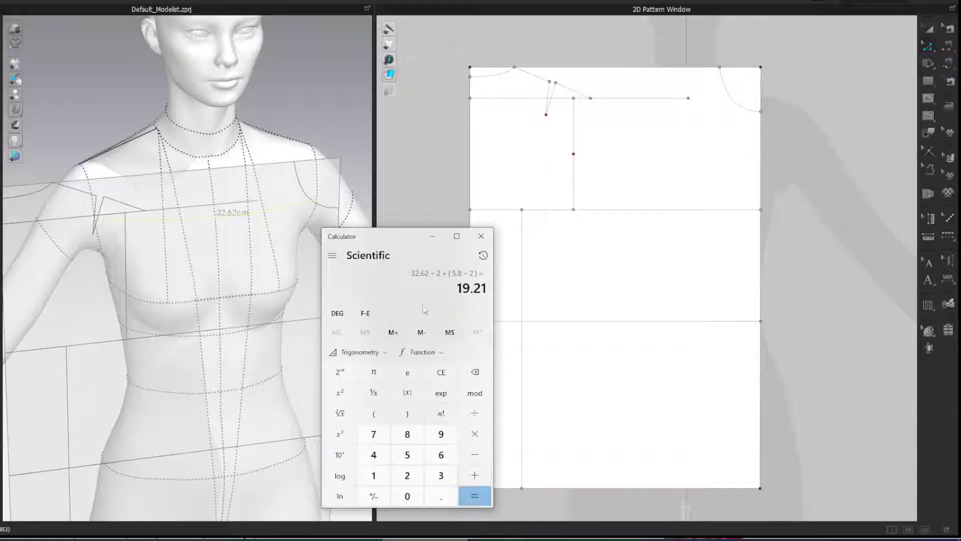
click(432, 235)
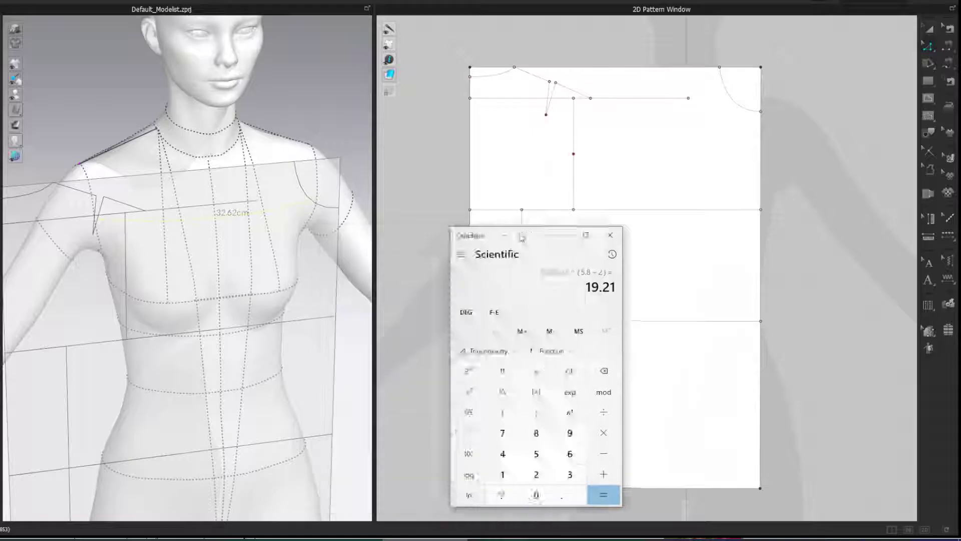
- Split the upper full-width horizontal line in the pattern 19.21 cm from the centre-front edge
right_click(752, 211)
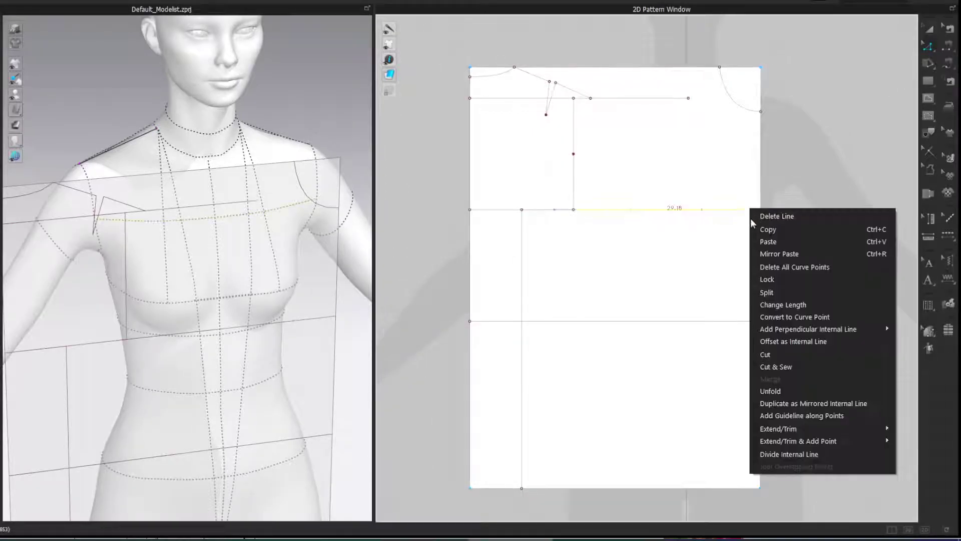
click(773, 292)
text(19.21)
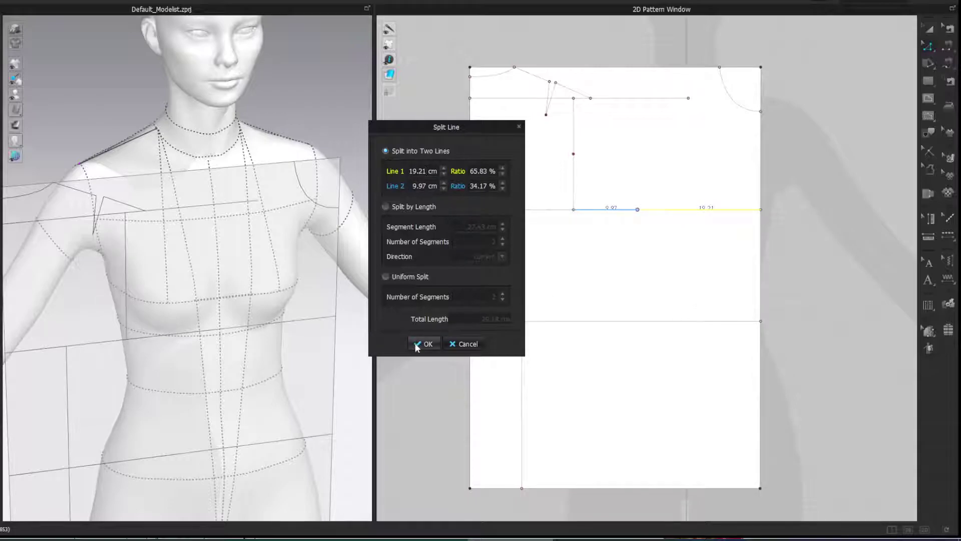
click(425, 344)
click(852, 212)
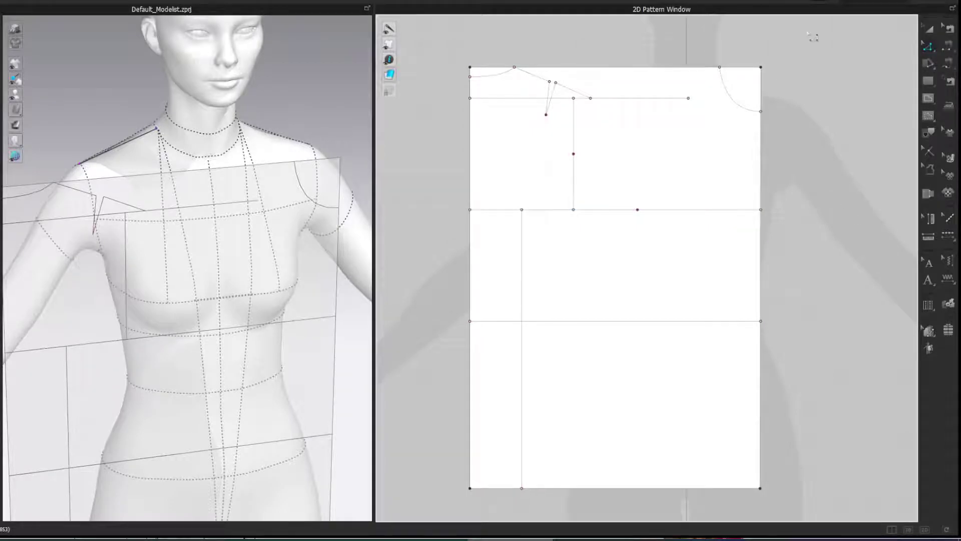
- Split the 19.21 cm segment beside the centre front uniformly into 2 segments
right_click(747, 210)
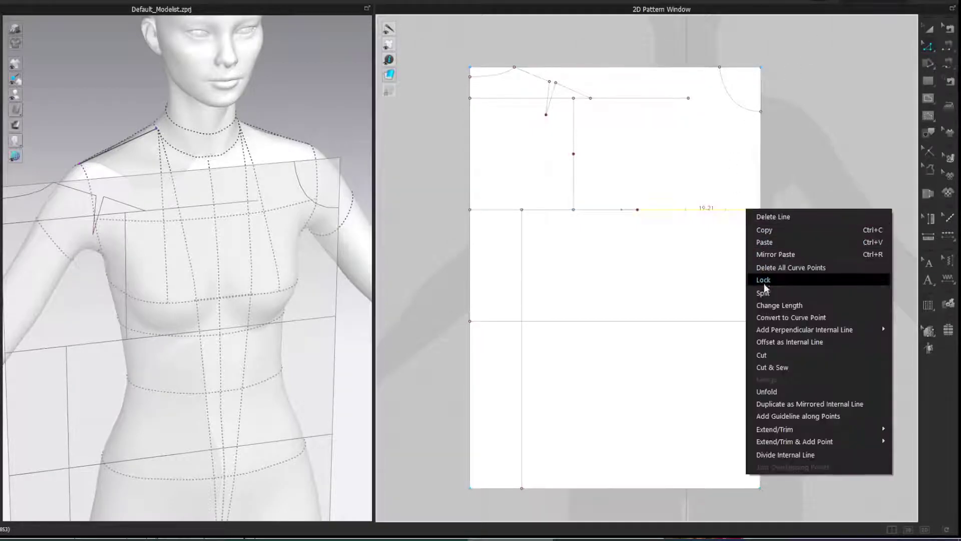
click(763, 279)
click(389, 277)
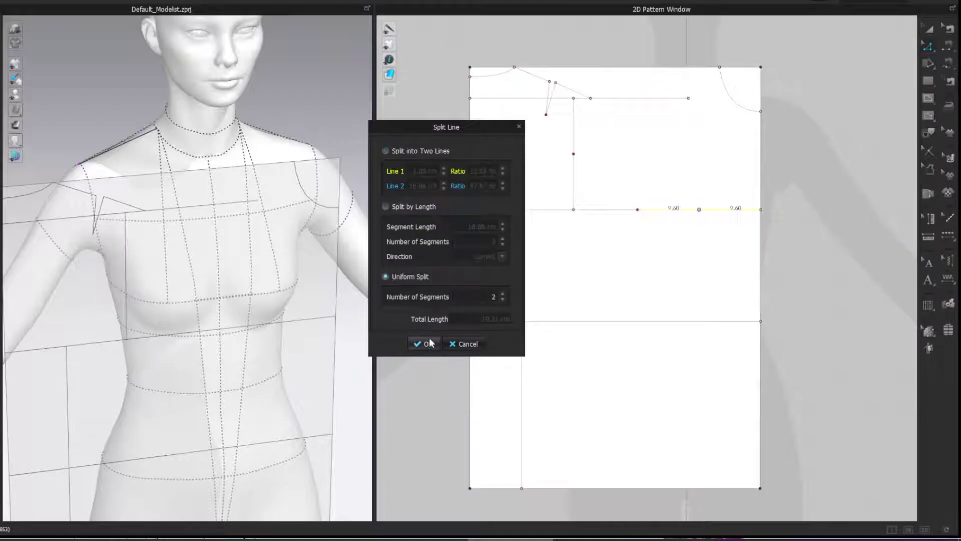
click(429, 344)
- Draw a straight vertical internal line from the midpoint of the 19.21 cm chest section down to the pattern's lower edge
key(g)
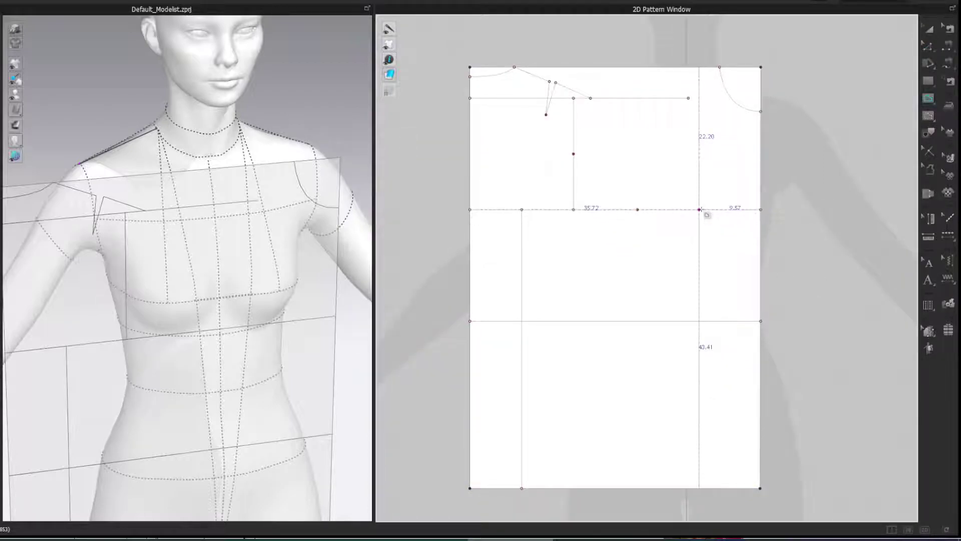
shift+double_click(700, 488)
key(z)
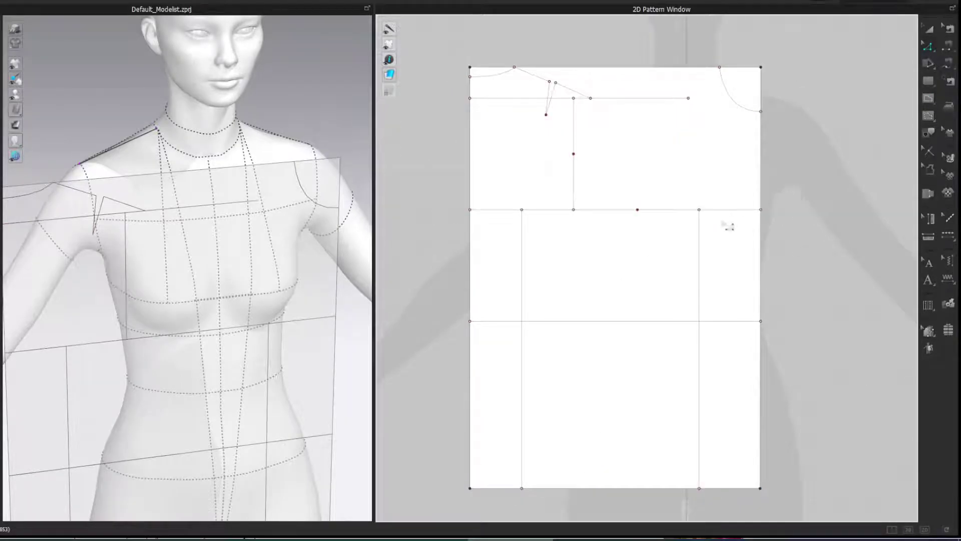